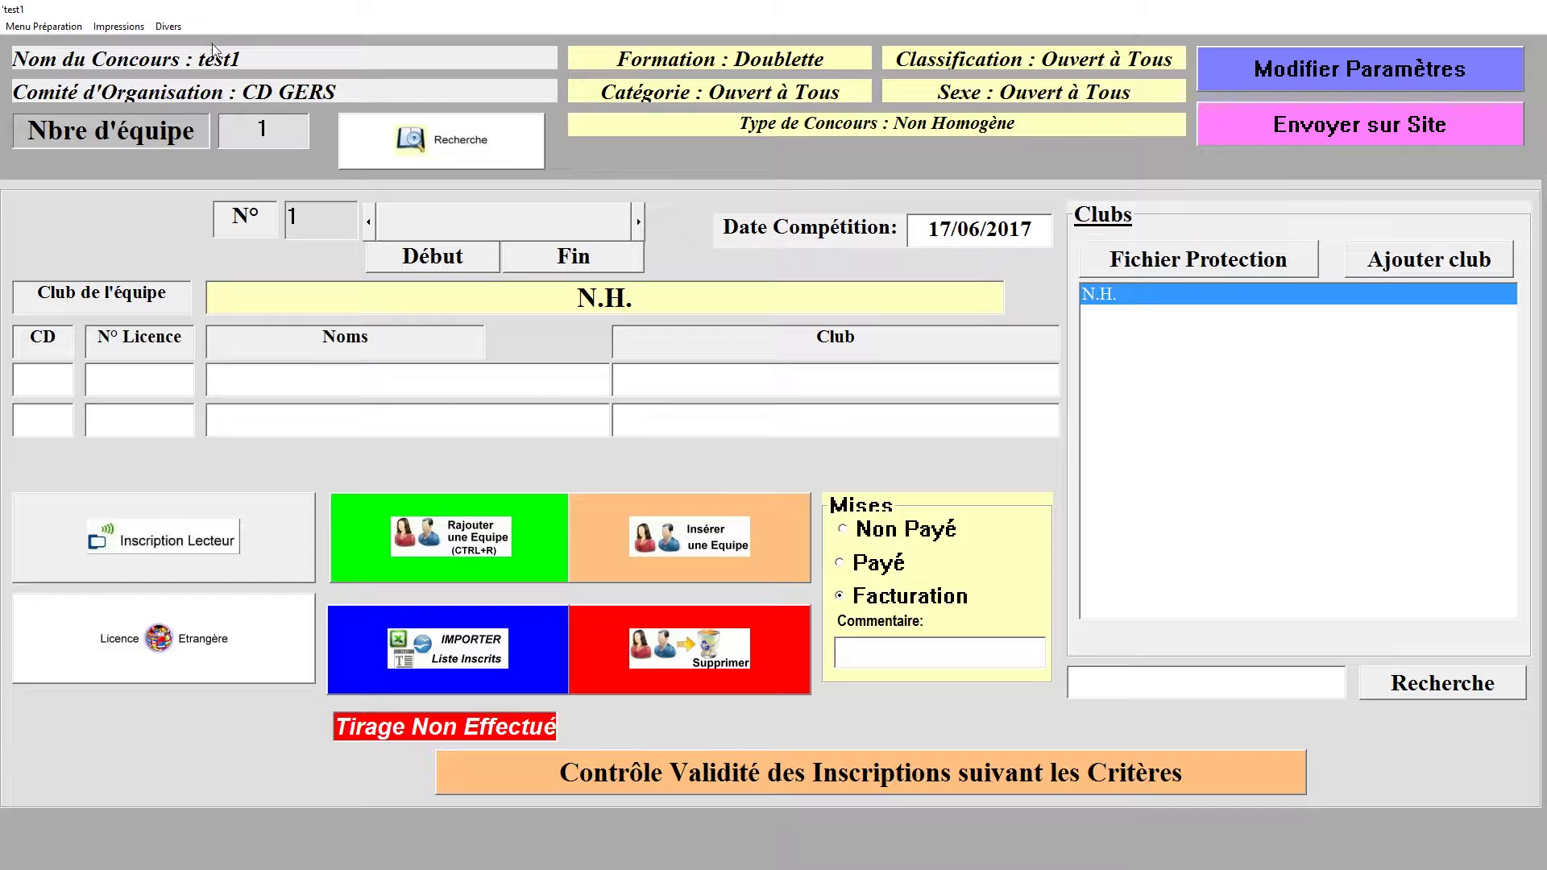
click(170, 28)
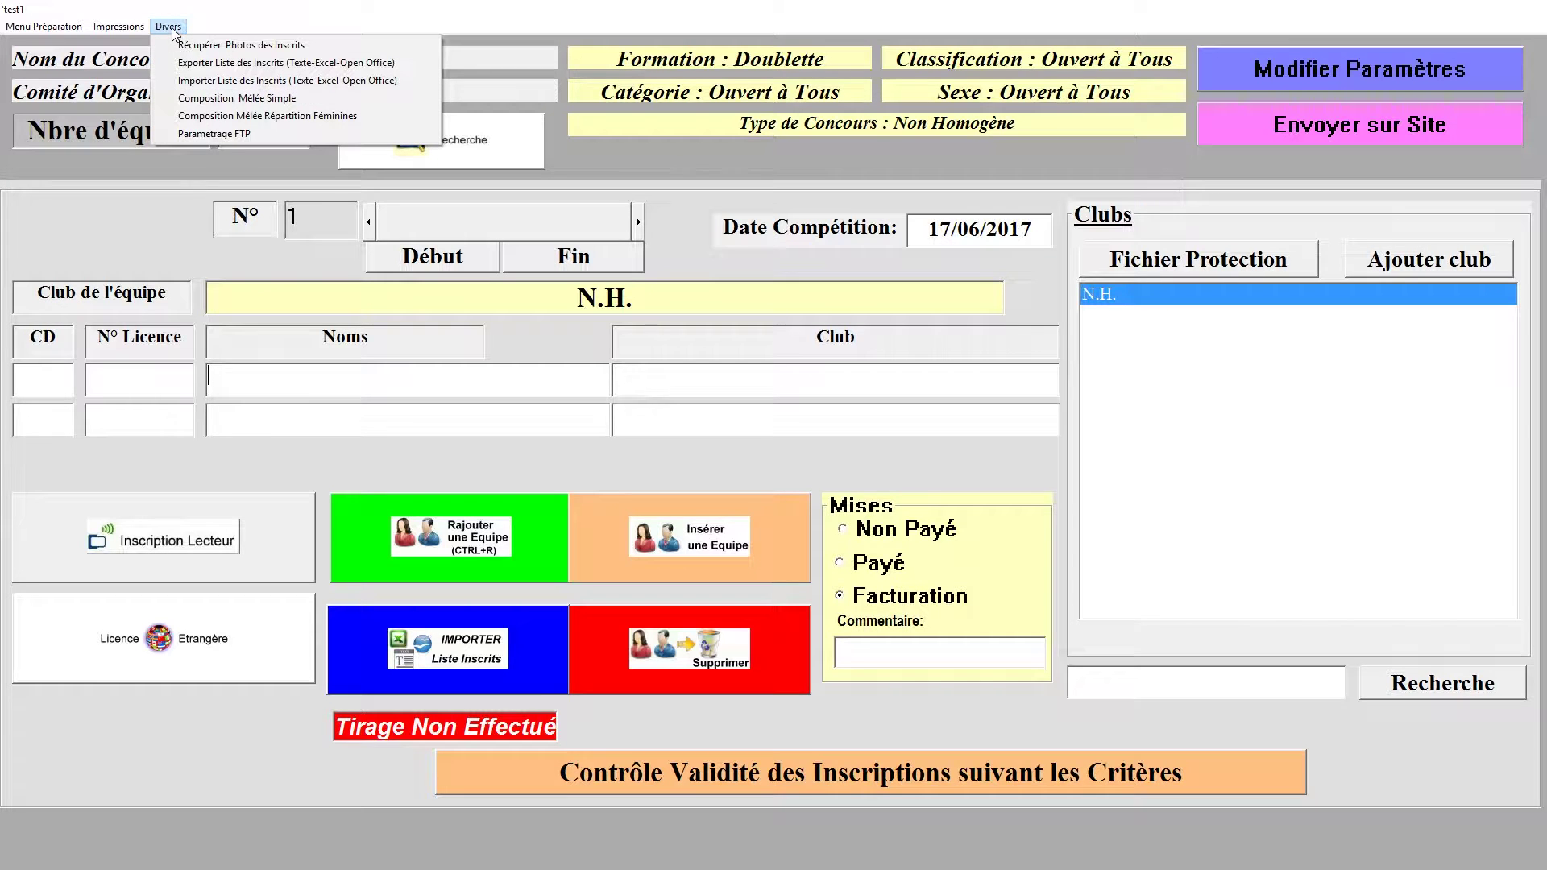
click(239, 81)
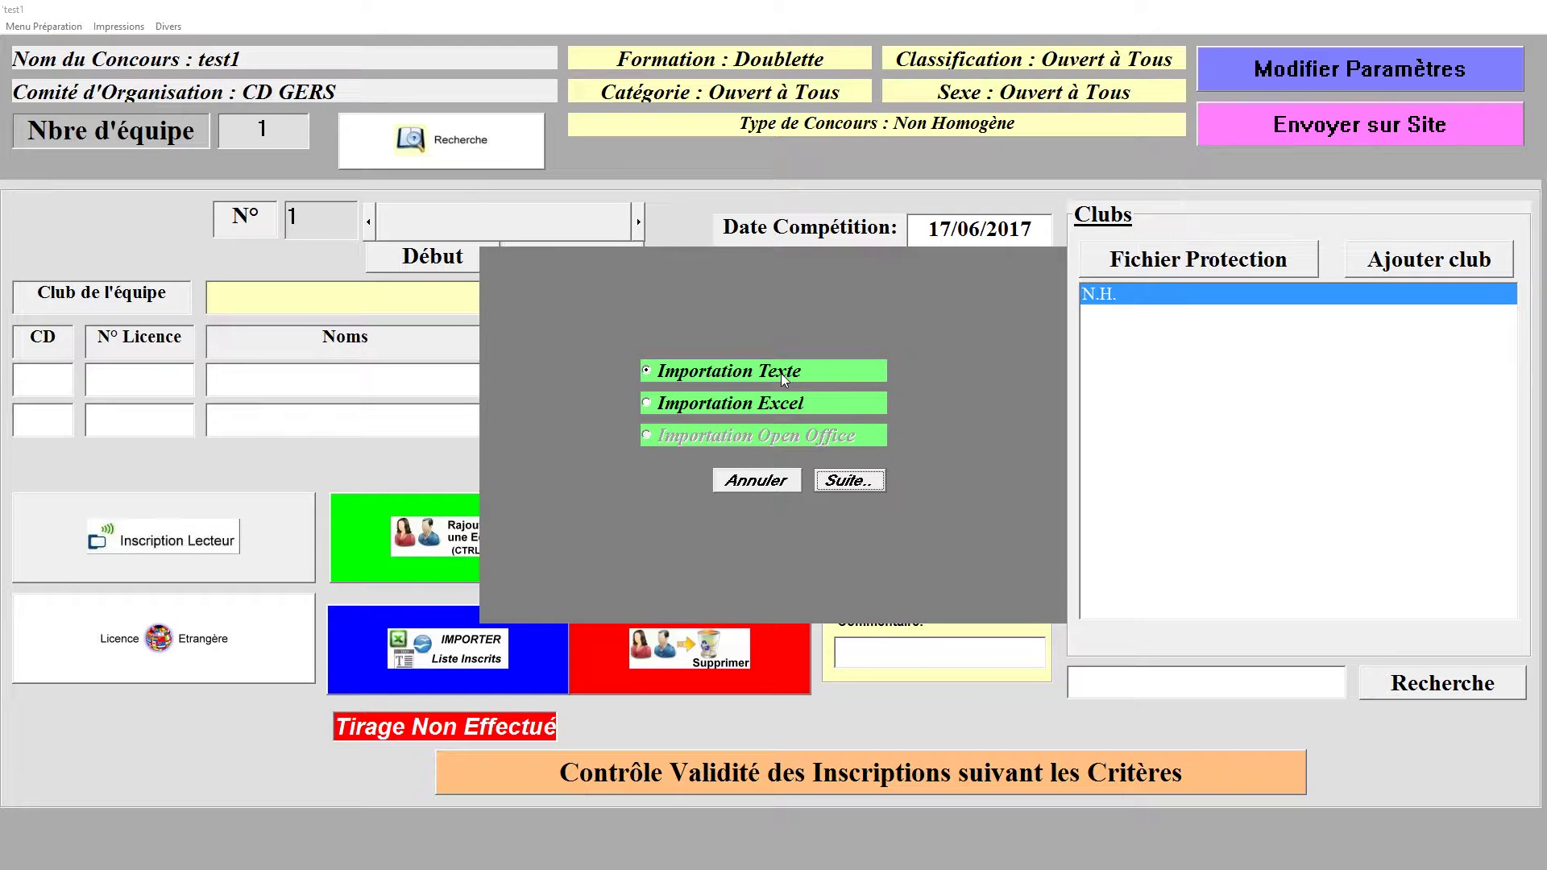
click(754, 480)
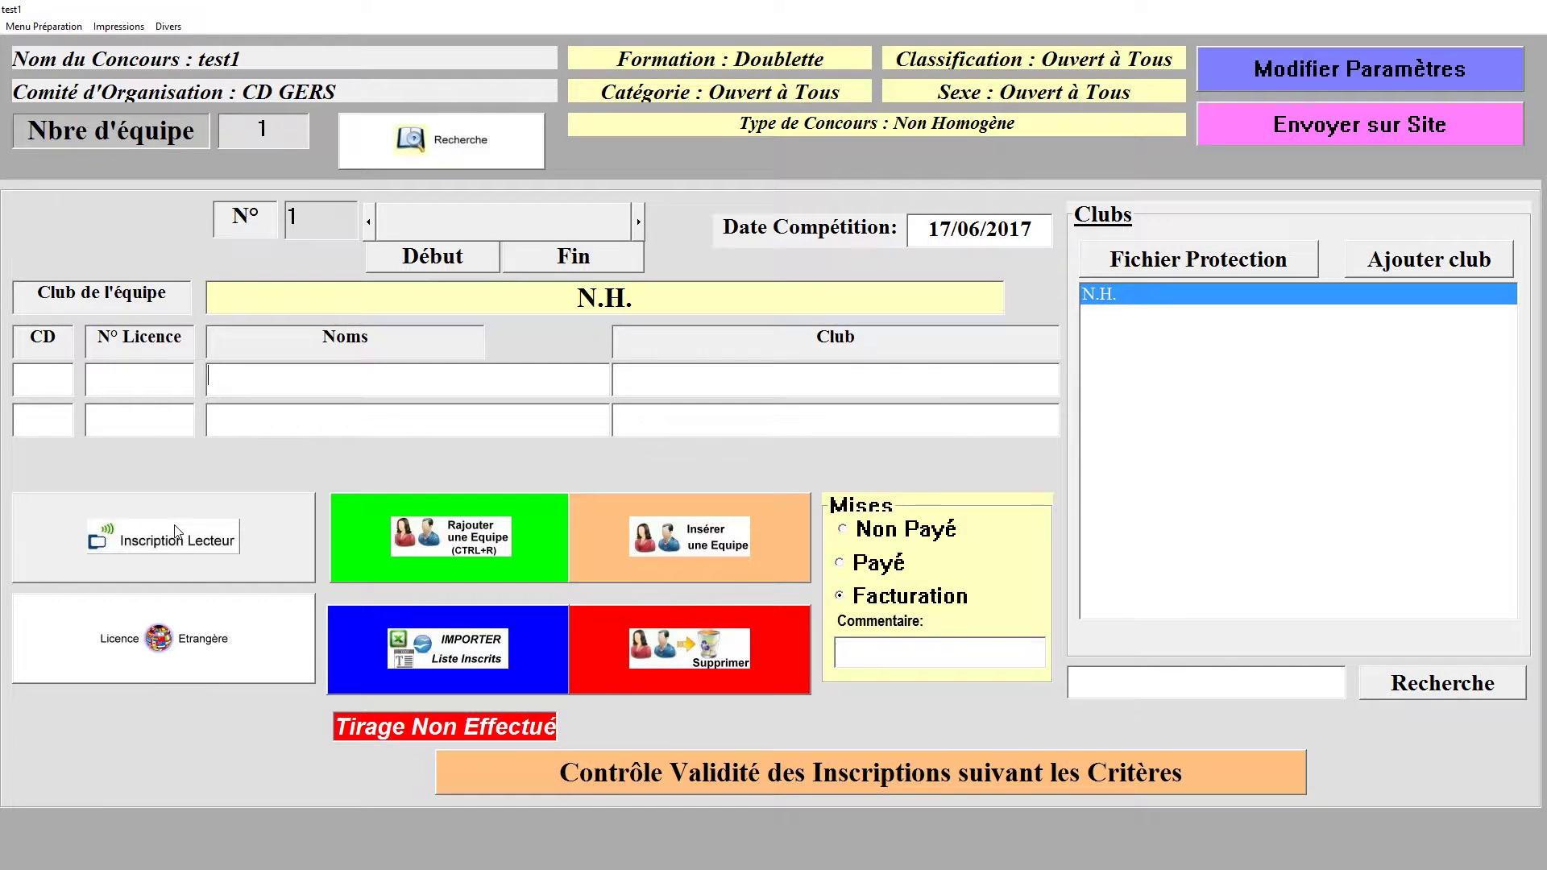
Switch to File Explorer and examine the test1 competition files in C:\Gestion_concours by modification date, selecting GC_test1.GCZ.
key(super)
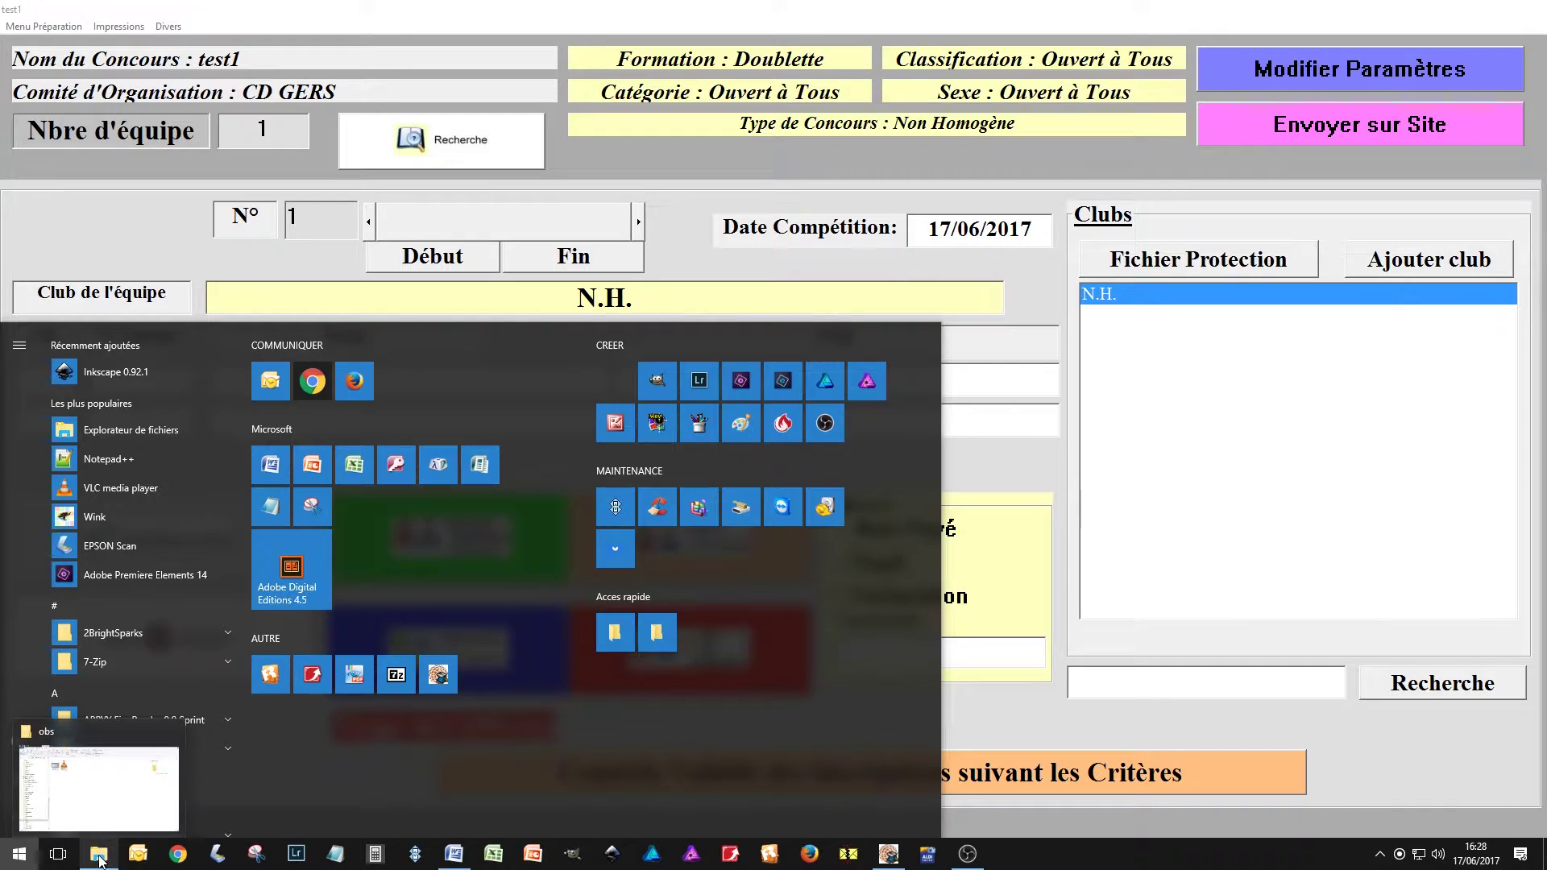
click(99, 856)
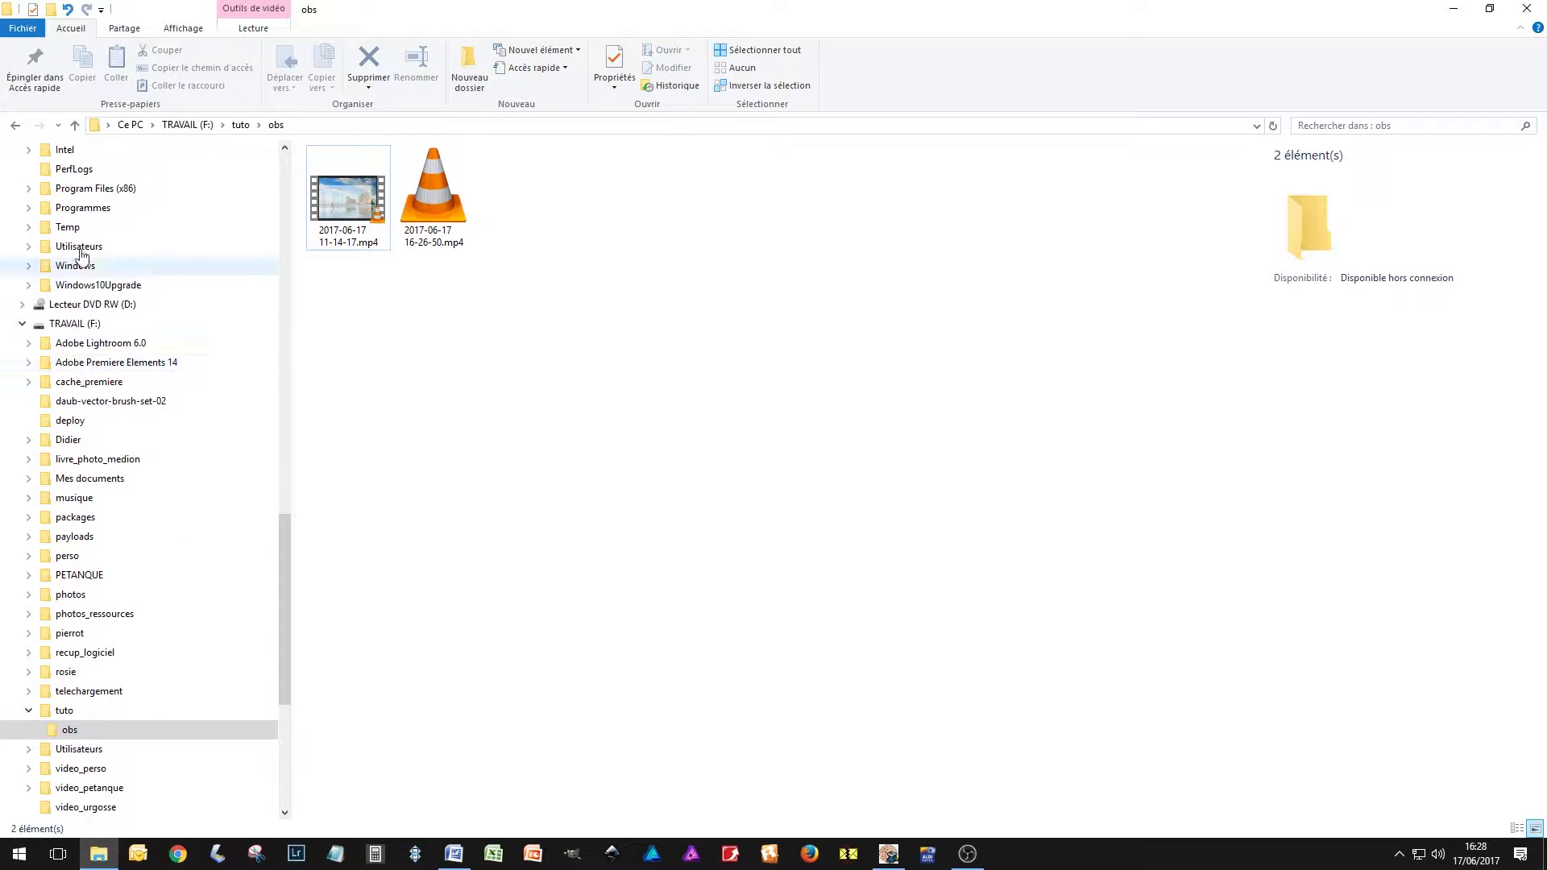
scroll(81, 294, up, 7)
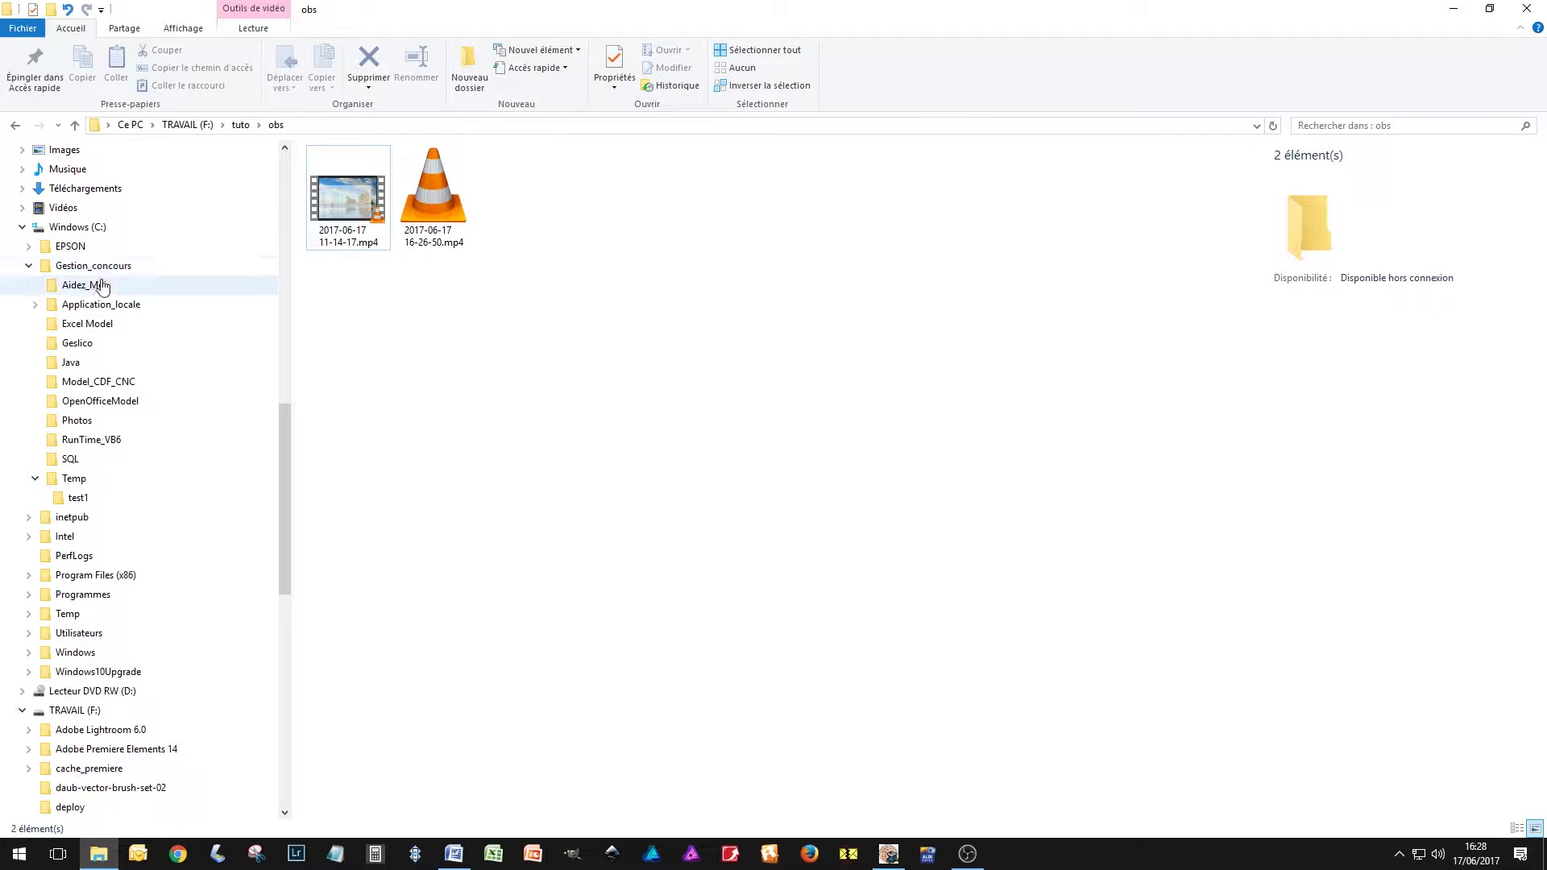
click(97, 268)
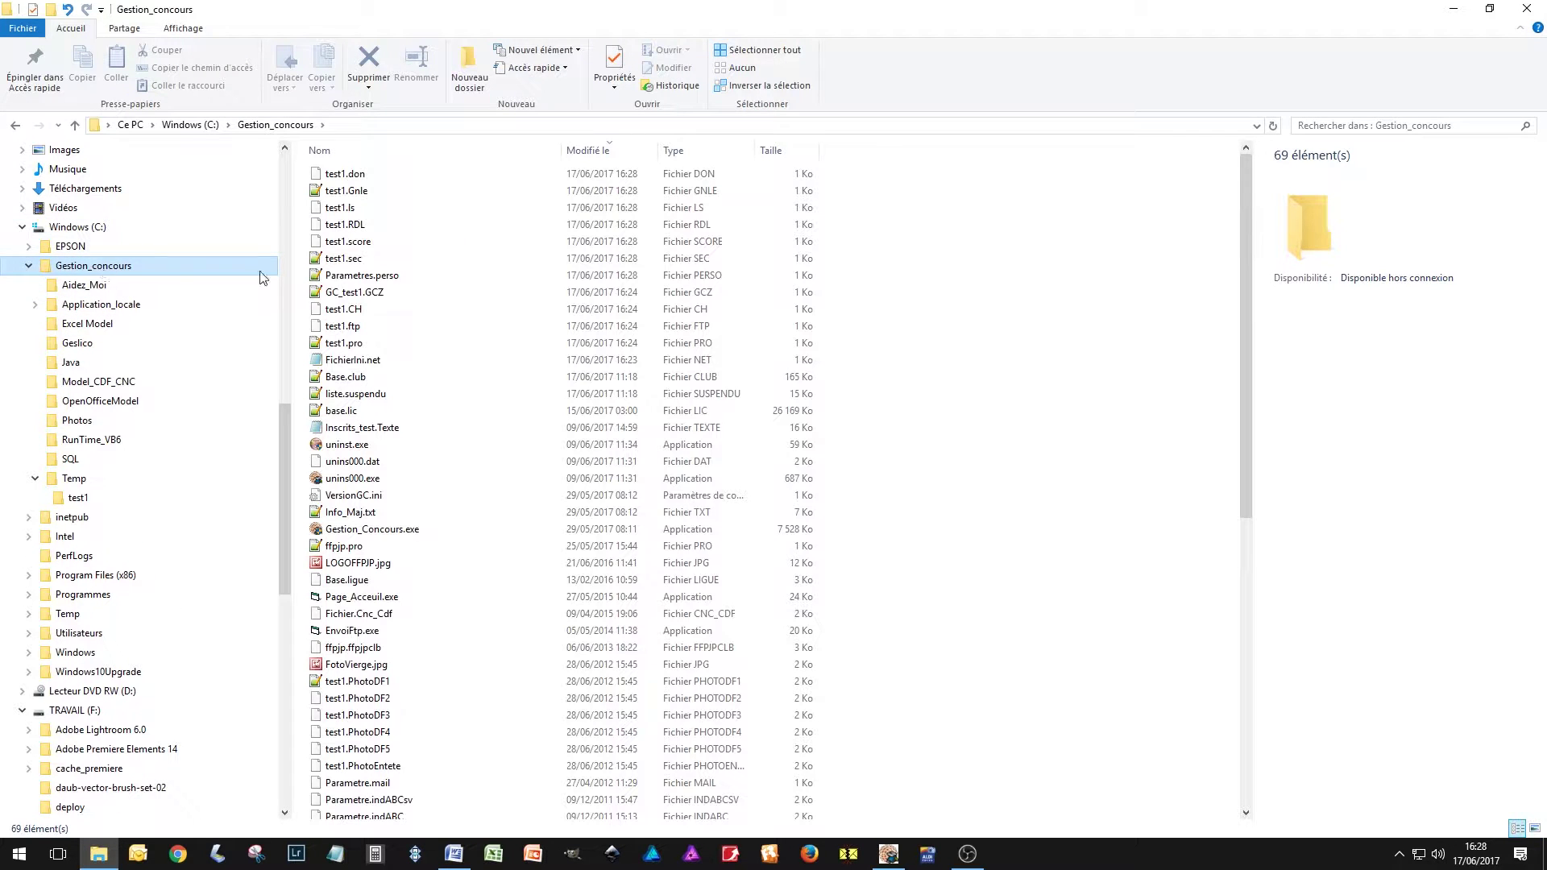
click(599, 152)
click(600, 154)
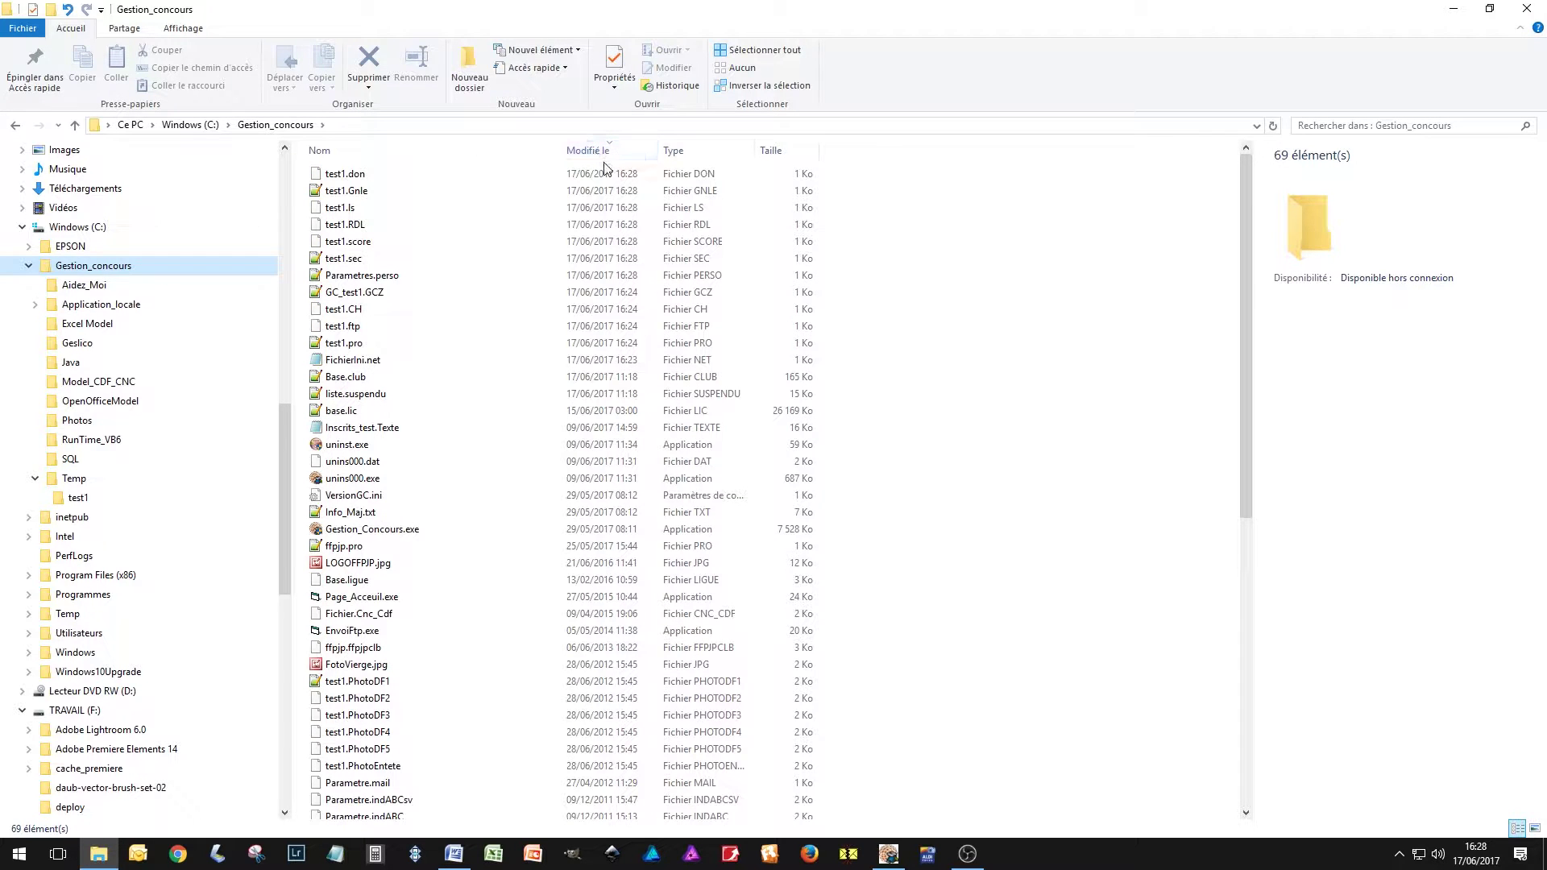
click(369, 296)
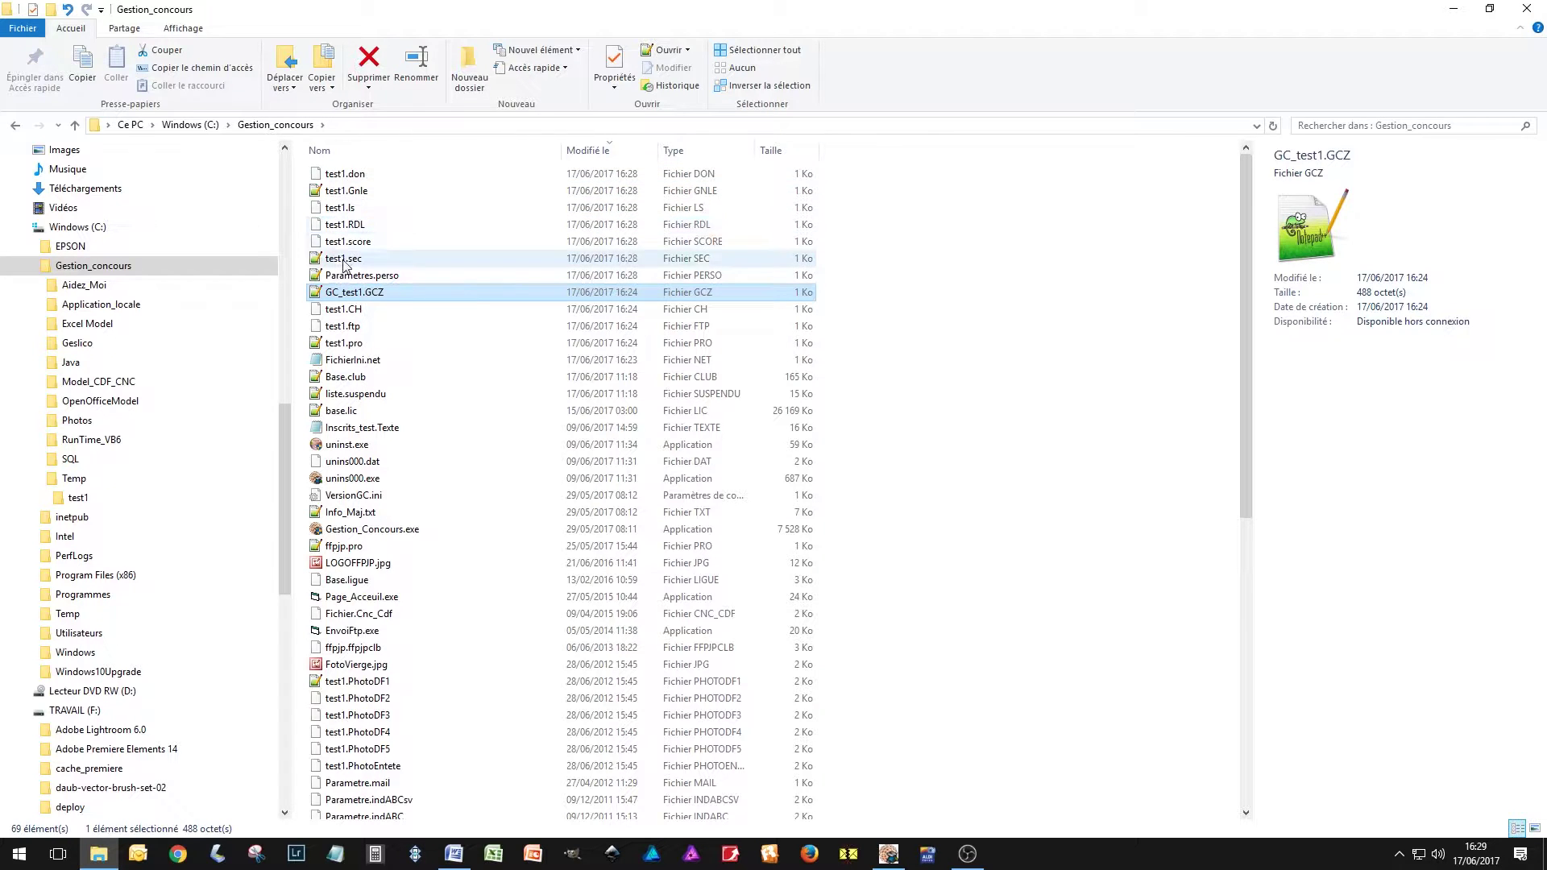
Check the competition files in the Temp\test1 subfolder of Gestion_concours and return to the test1 competition window.
click(68, 502)
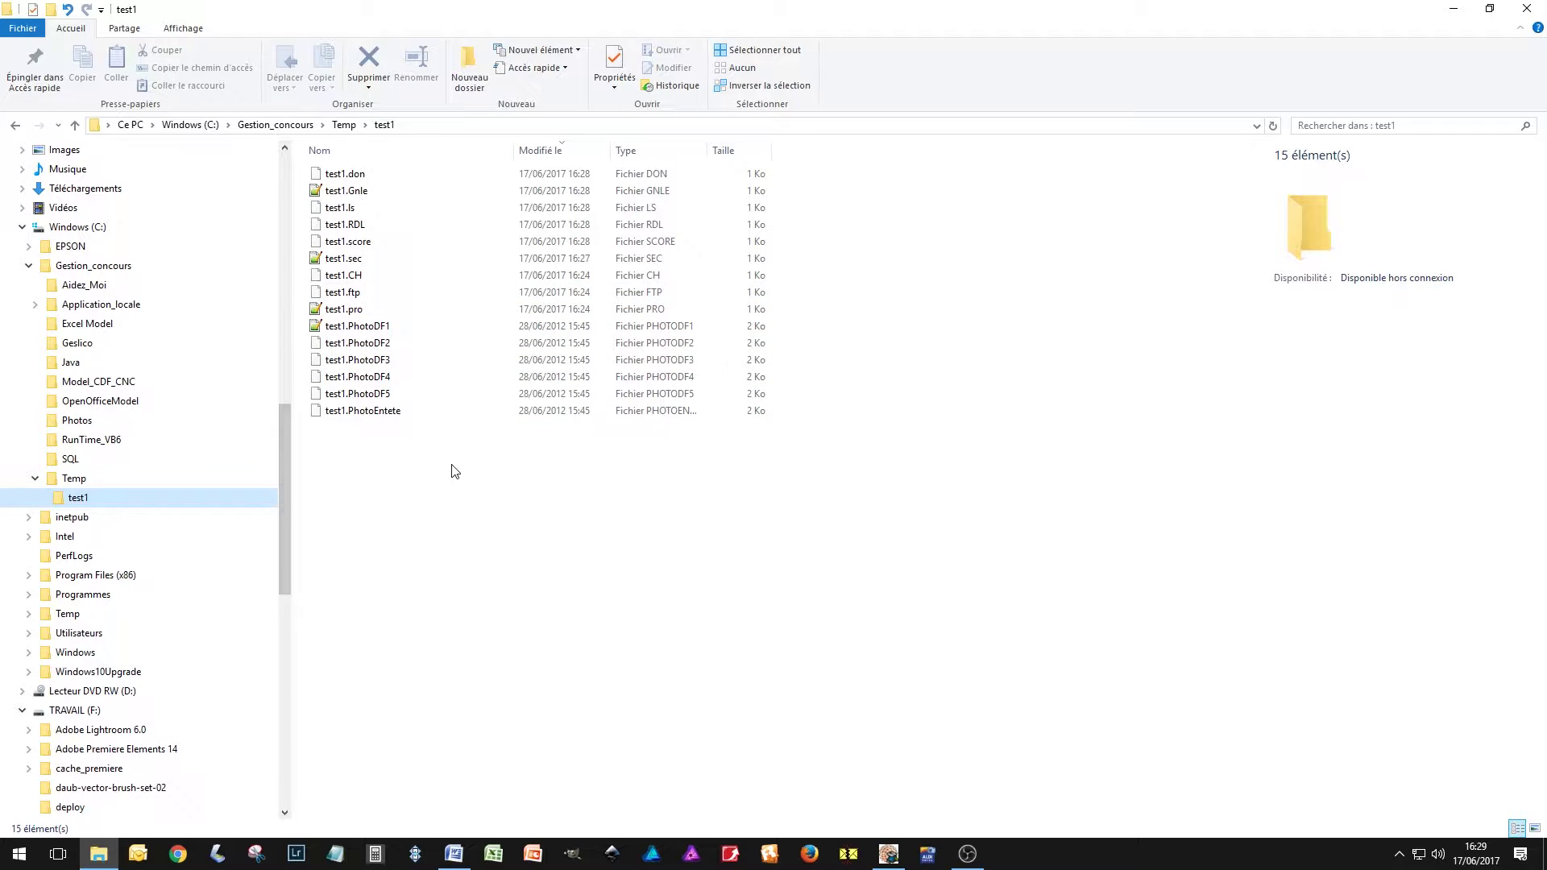
click(94, 266)
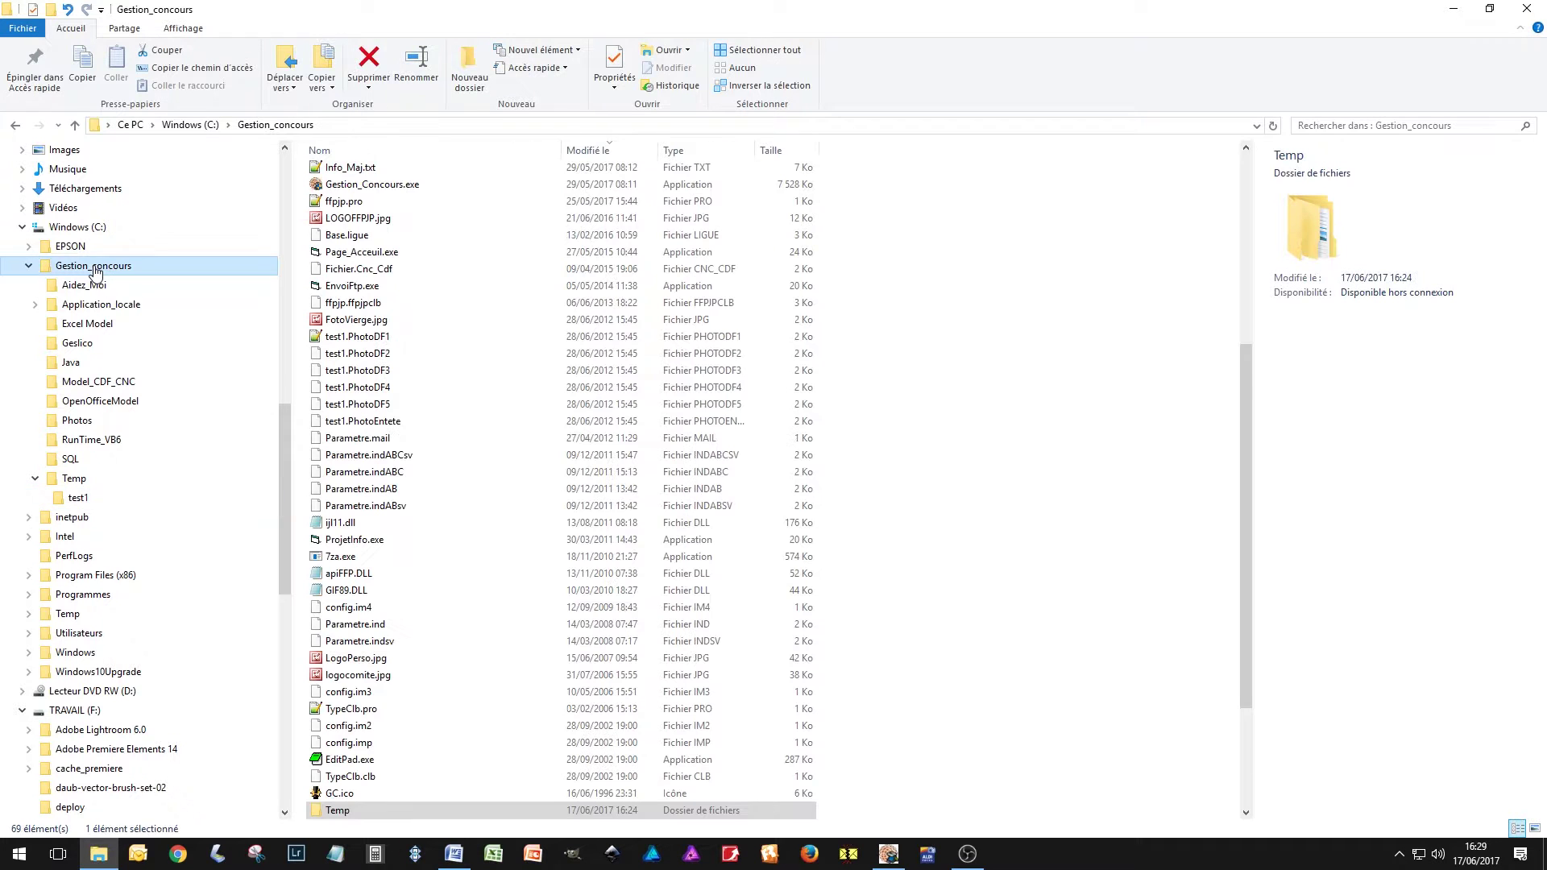
double_click(372, 184)
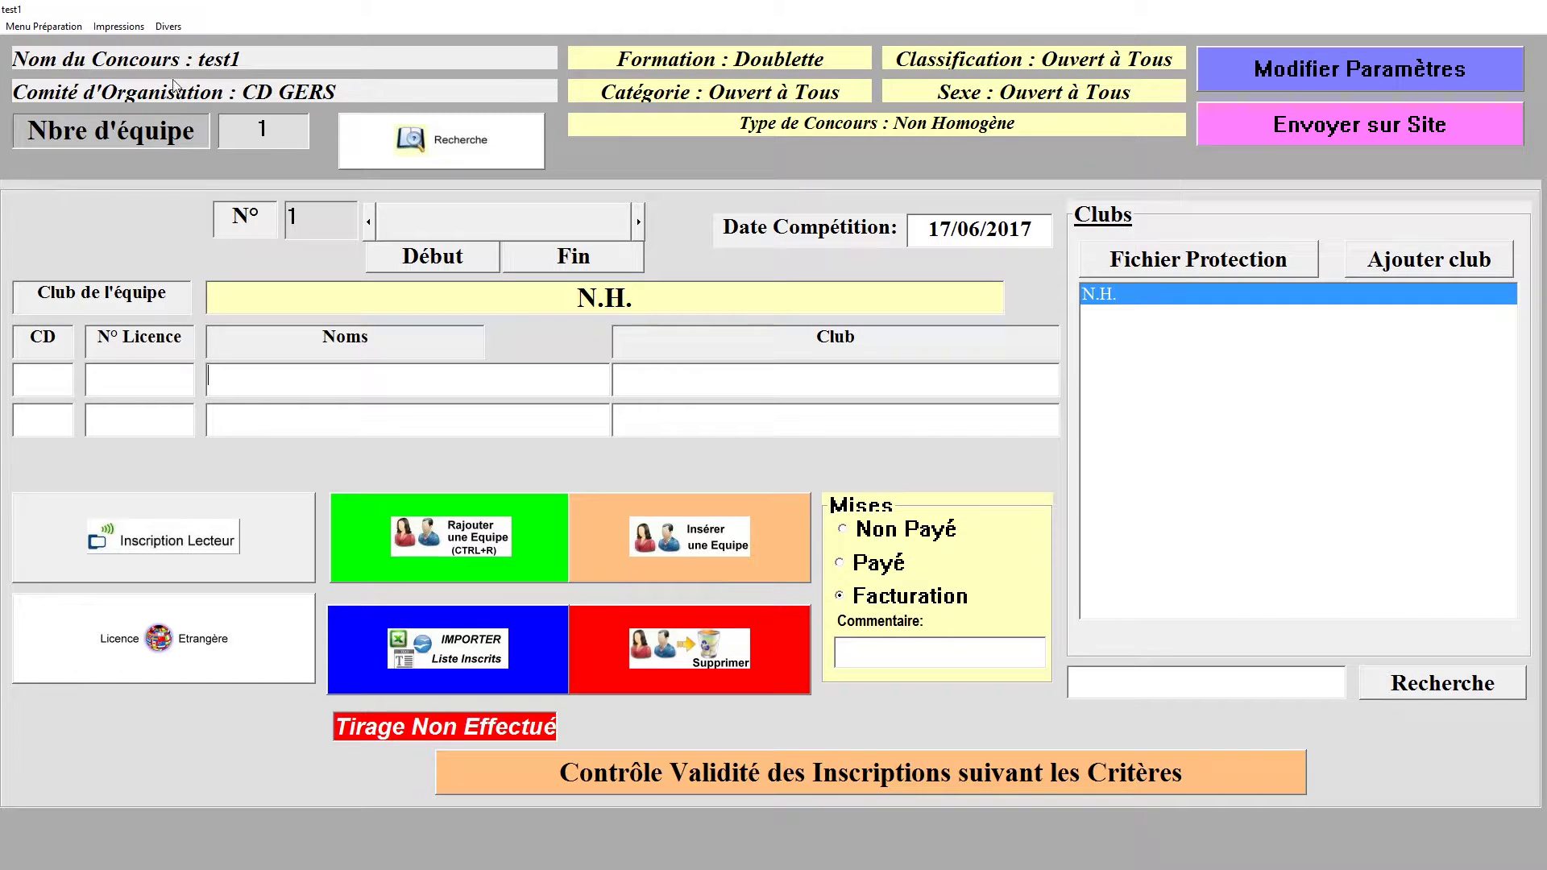
Import the list of registered teams as text from Inscrits_test.Texte in the Gestion_concours folder.
click(170, 28)
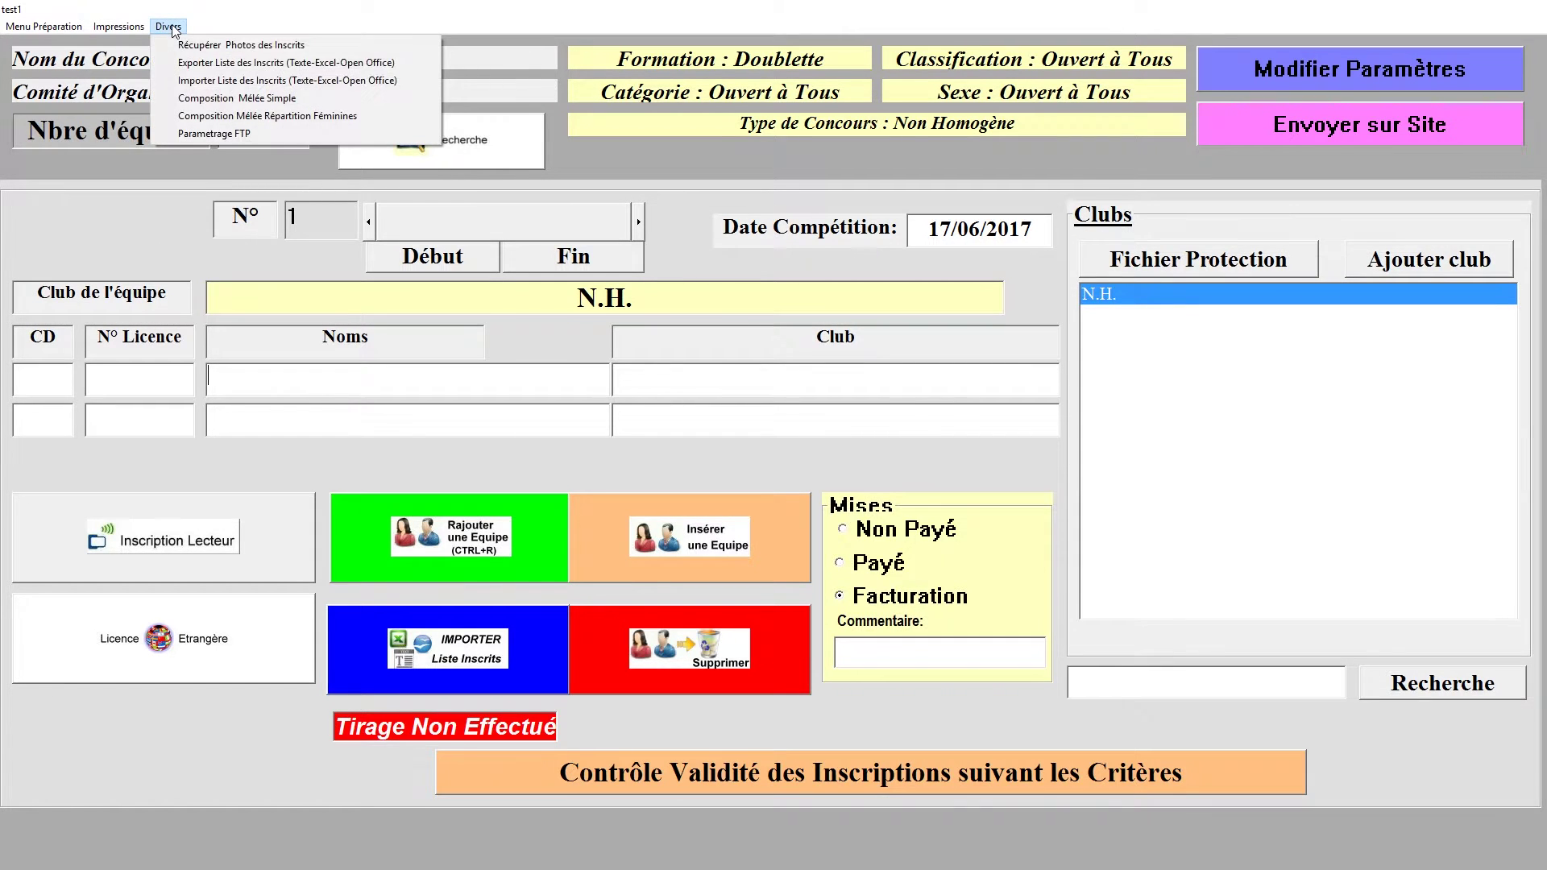
click(232, 81)
click(763, 372)
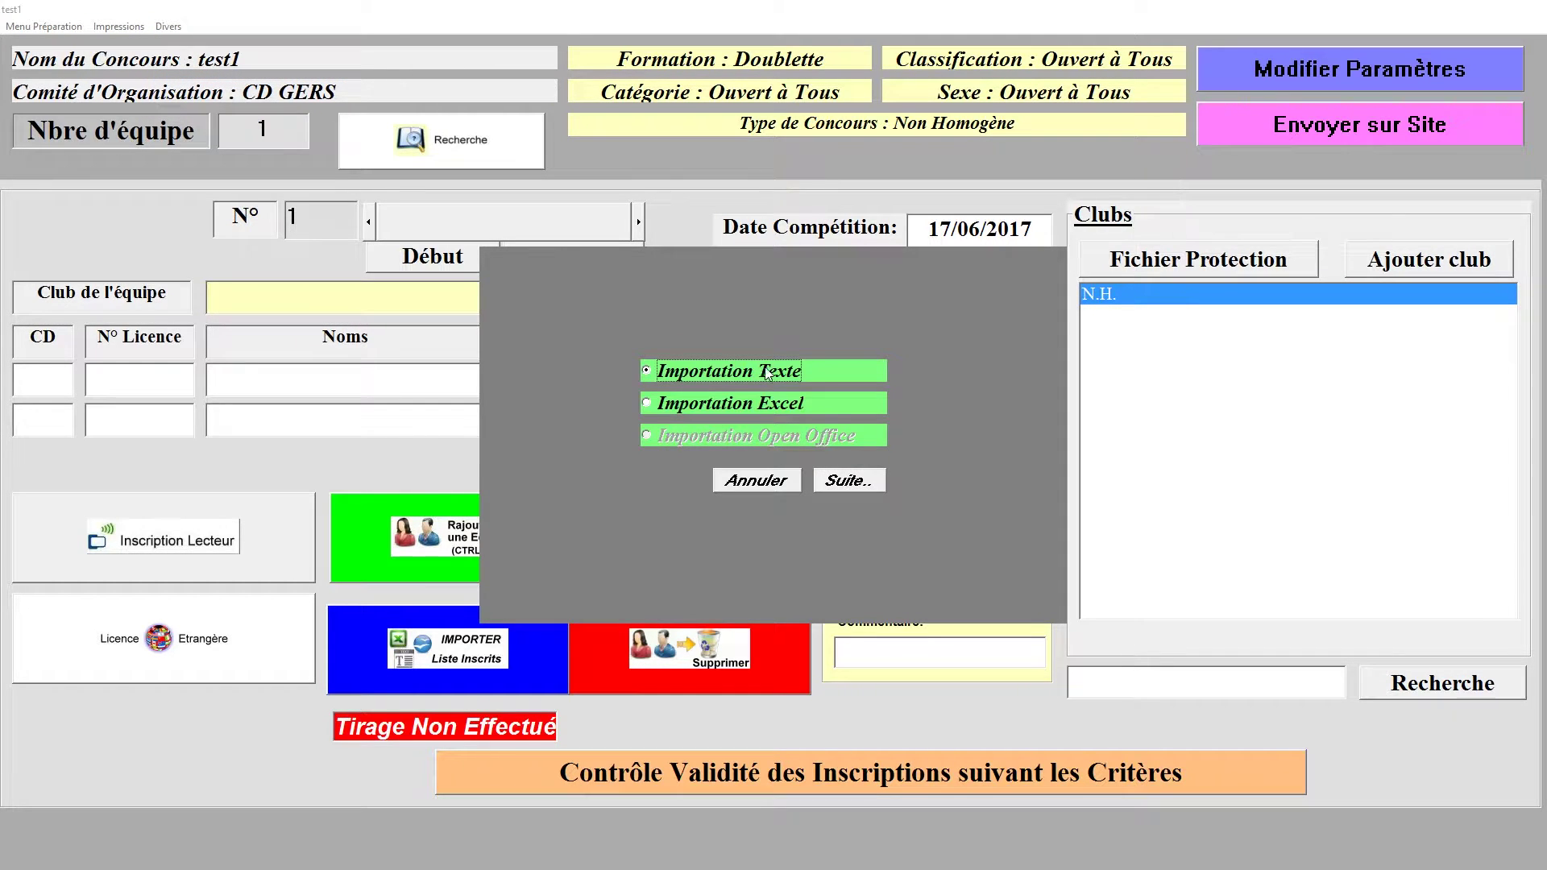
click(853, 482)
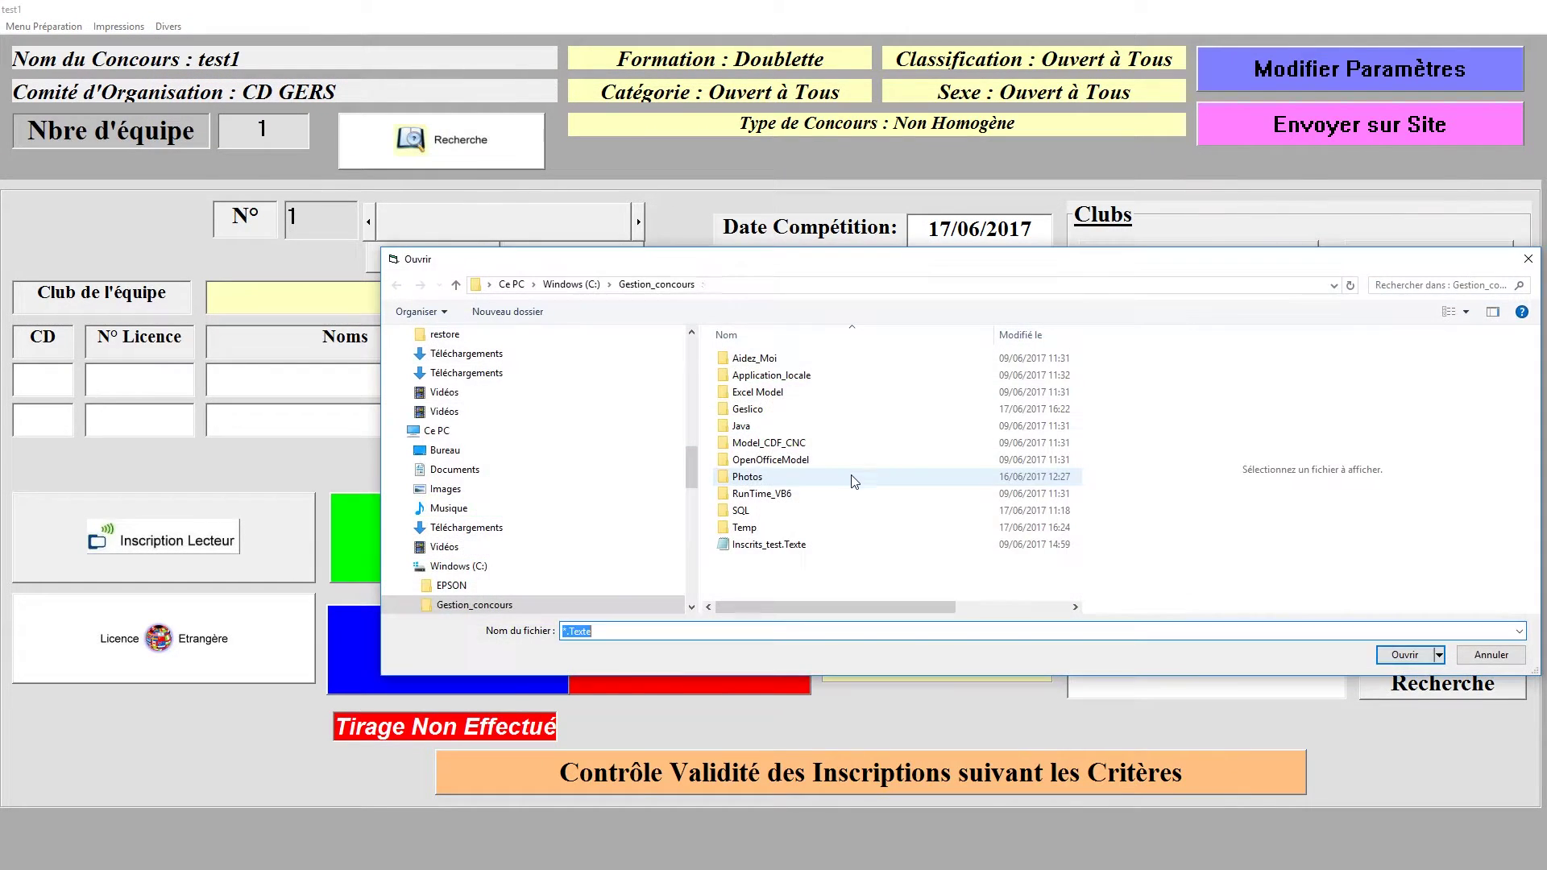
click(758, 546)
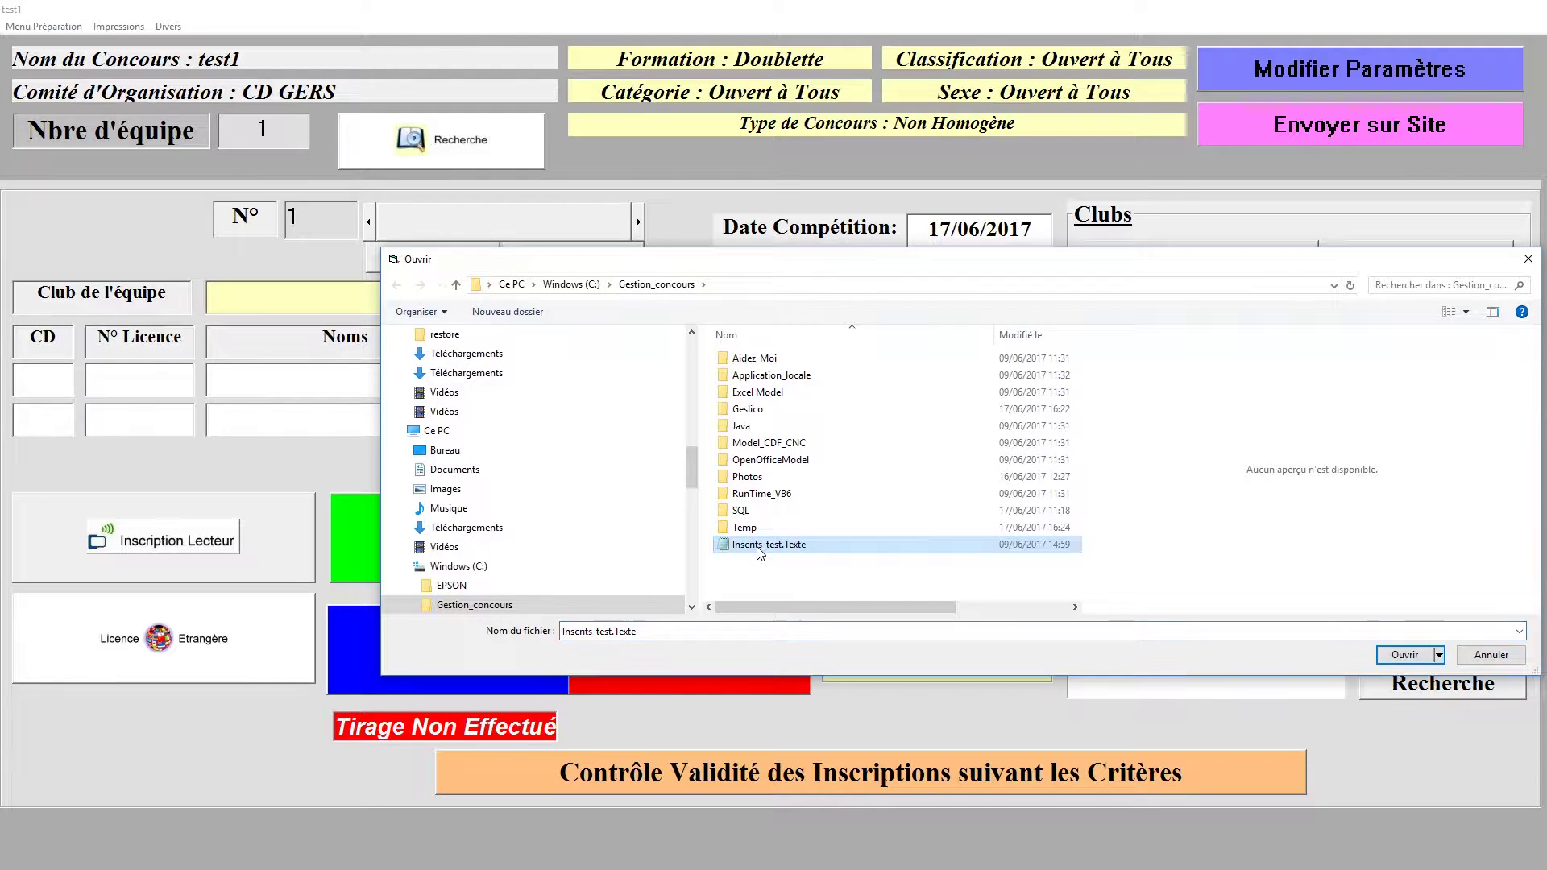
click(1404, 655)
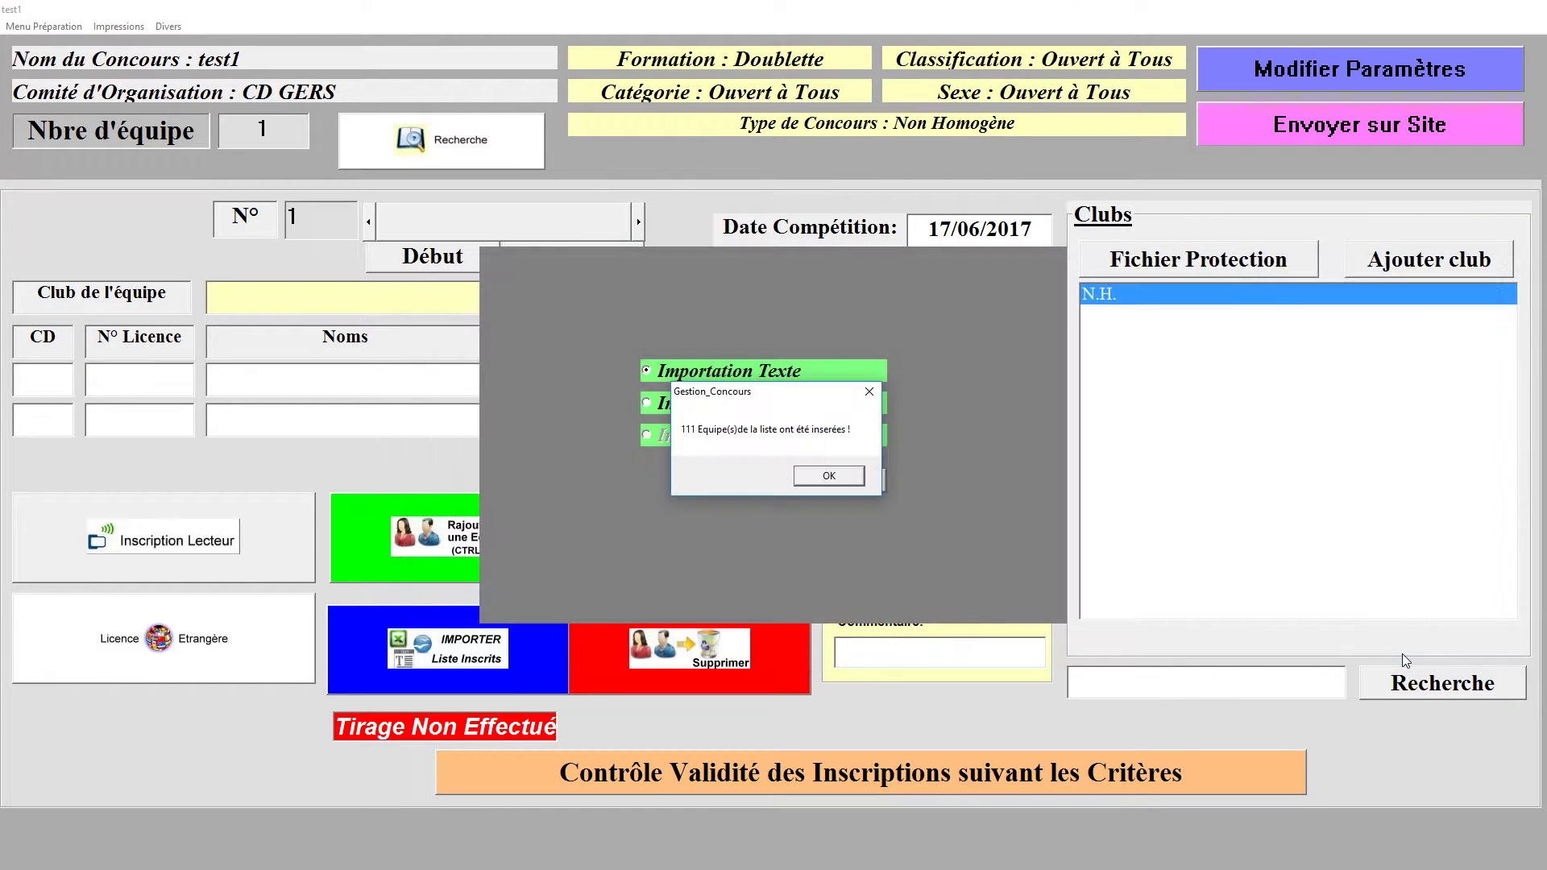
click(836, 473)
Step backward through the imported team records to team number 103.
click(368, 225)
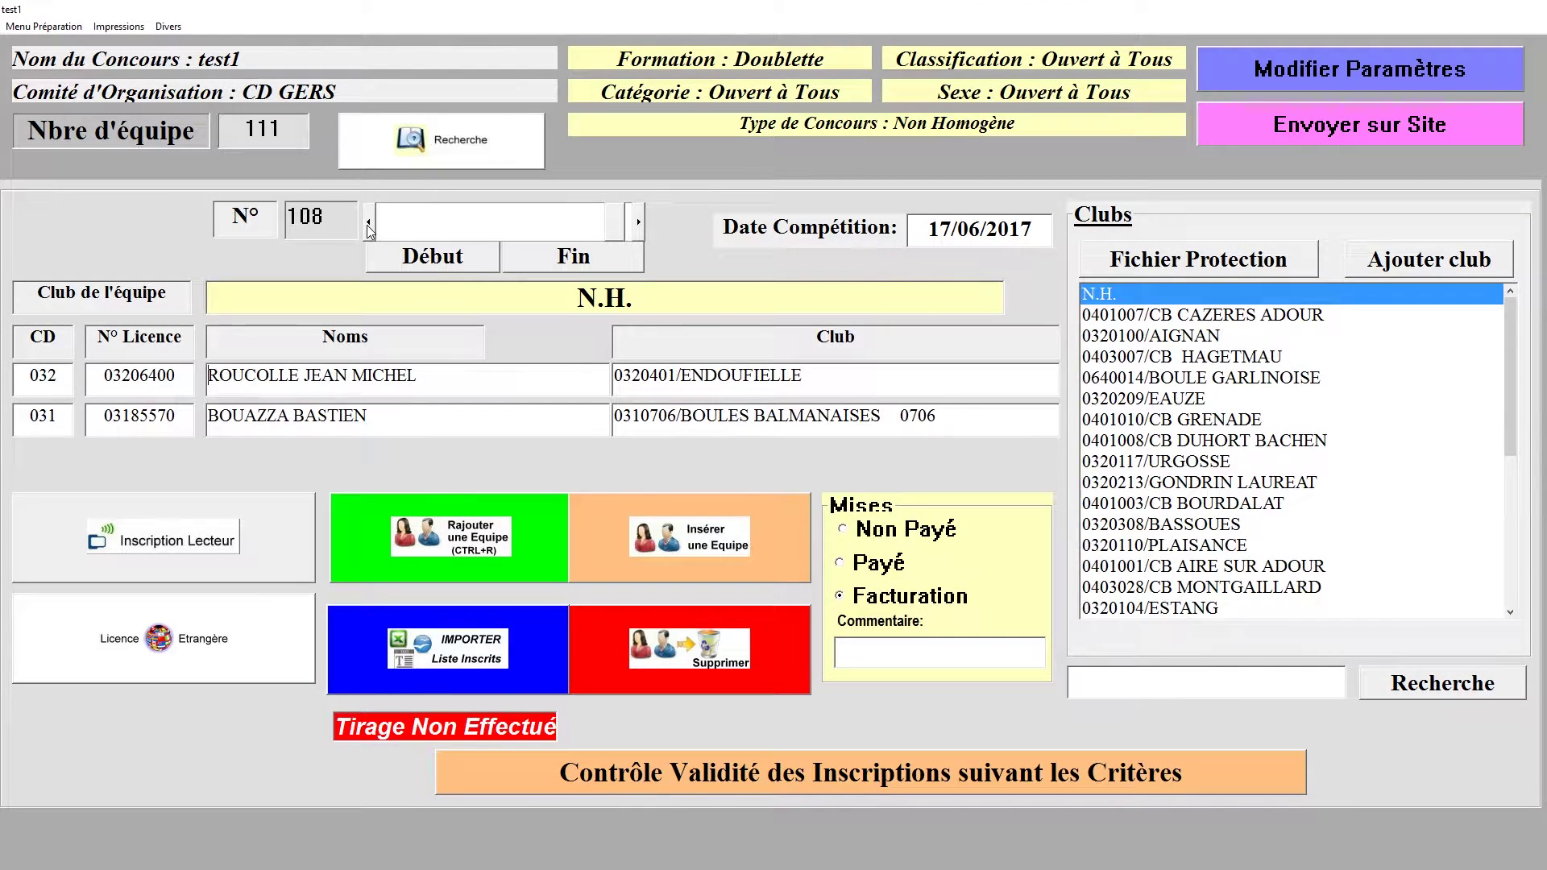
double_click(367, 225)
click(366, 224)
click(365, 225)
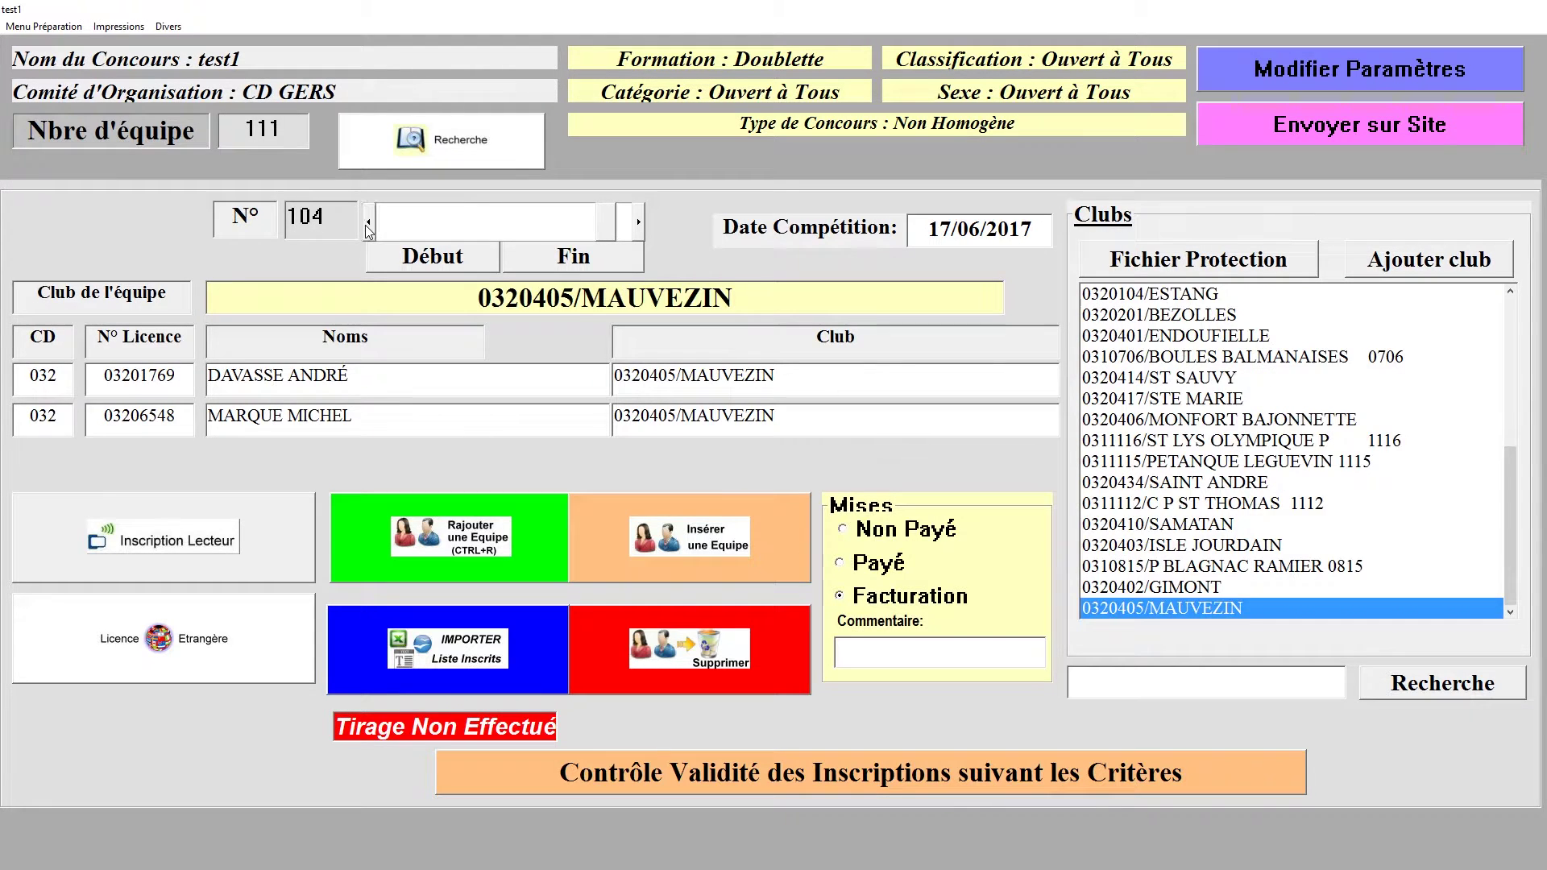
click(367, 225)
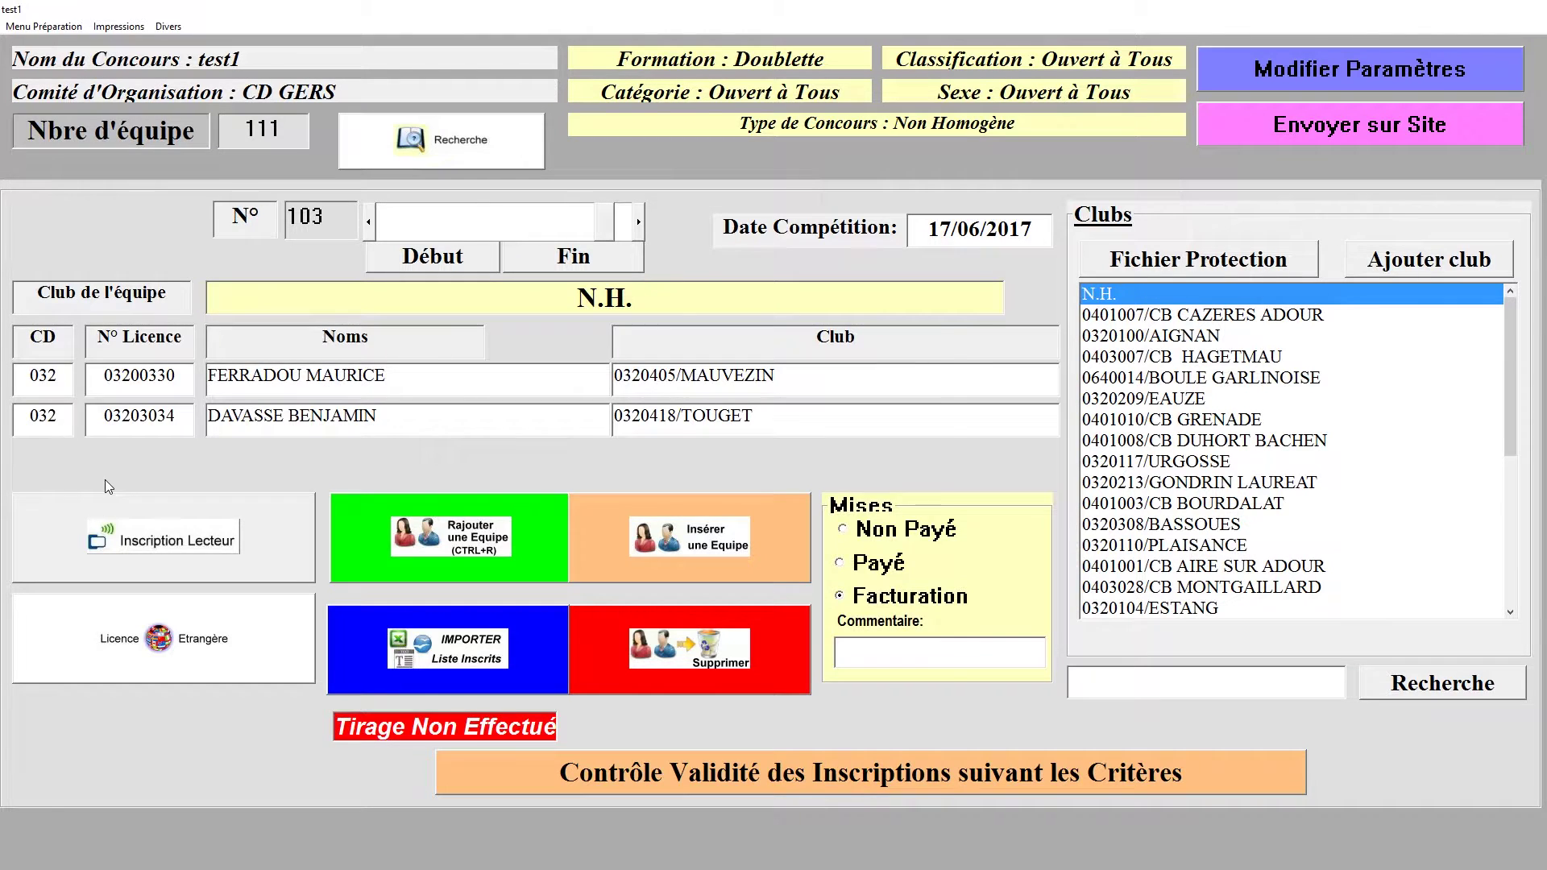
Switch to File Explorer and check the modification times of the test1 files in Gestion_concours and its Temp\test1 subfolder.
key(super)
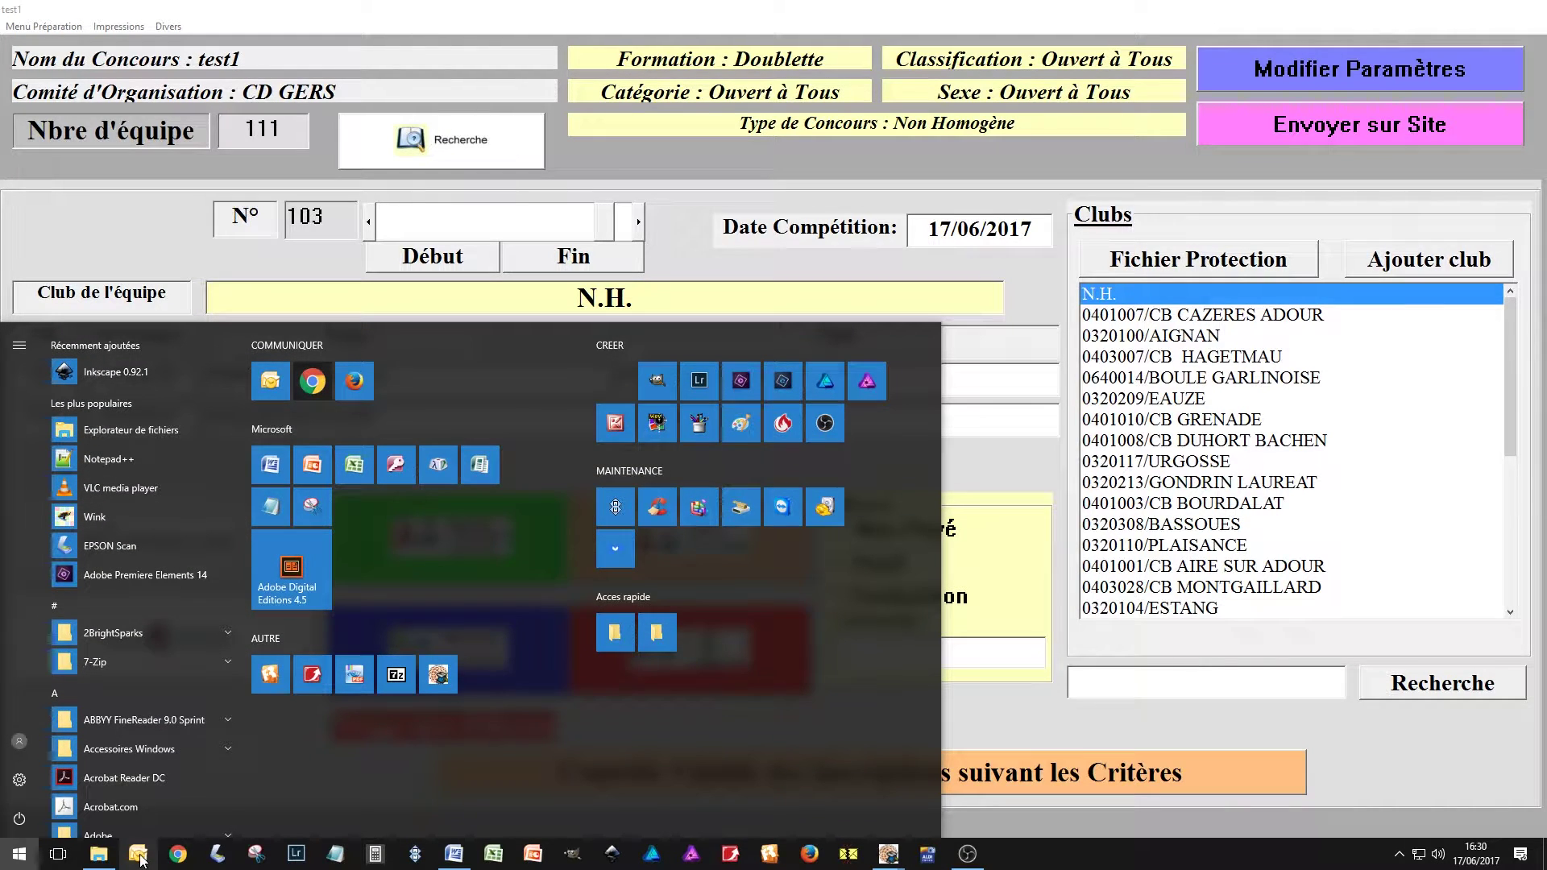
click(98, 856)
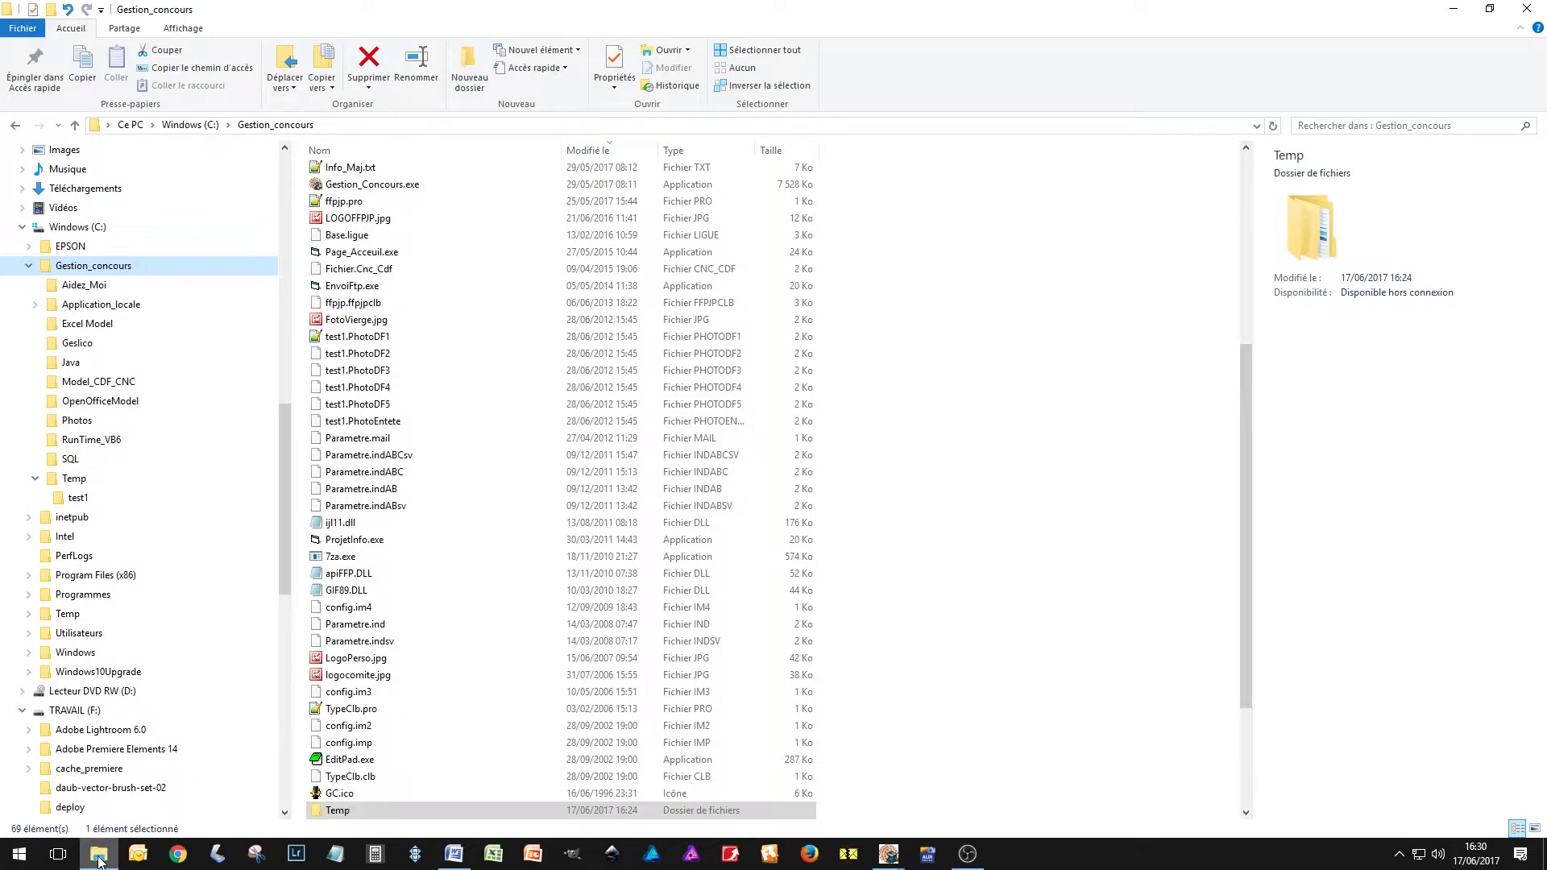
click(91, 271)
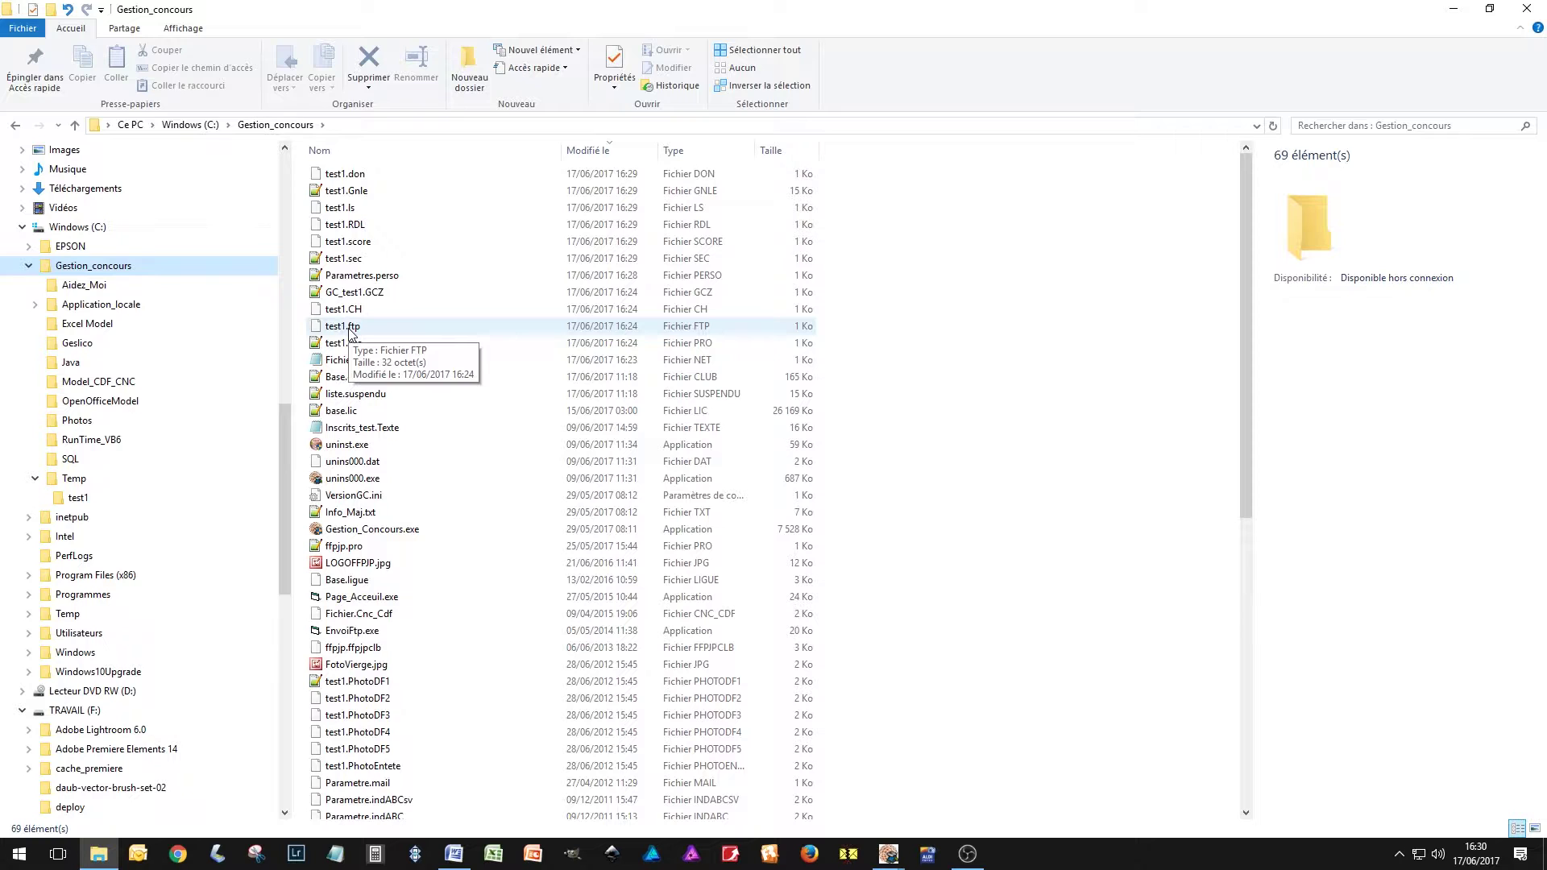
click(68, 500)
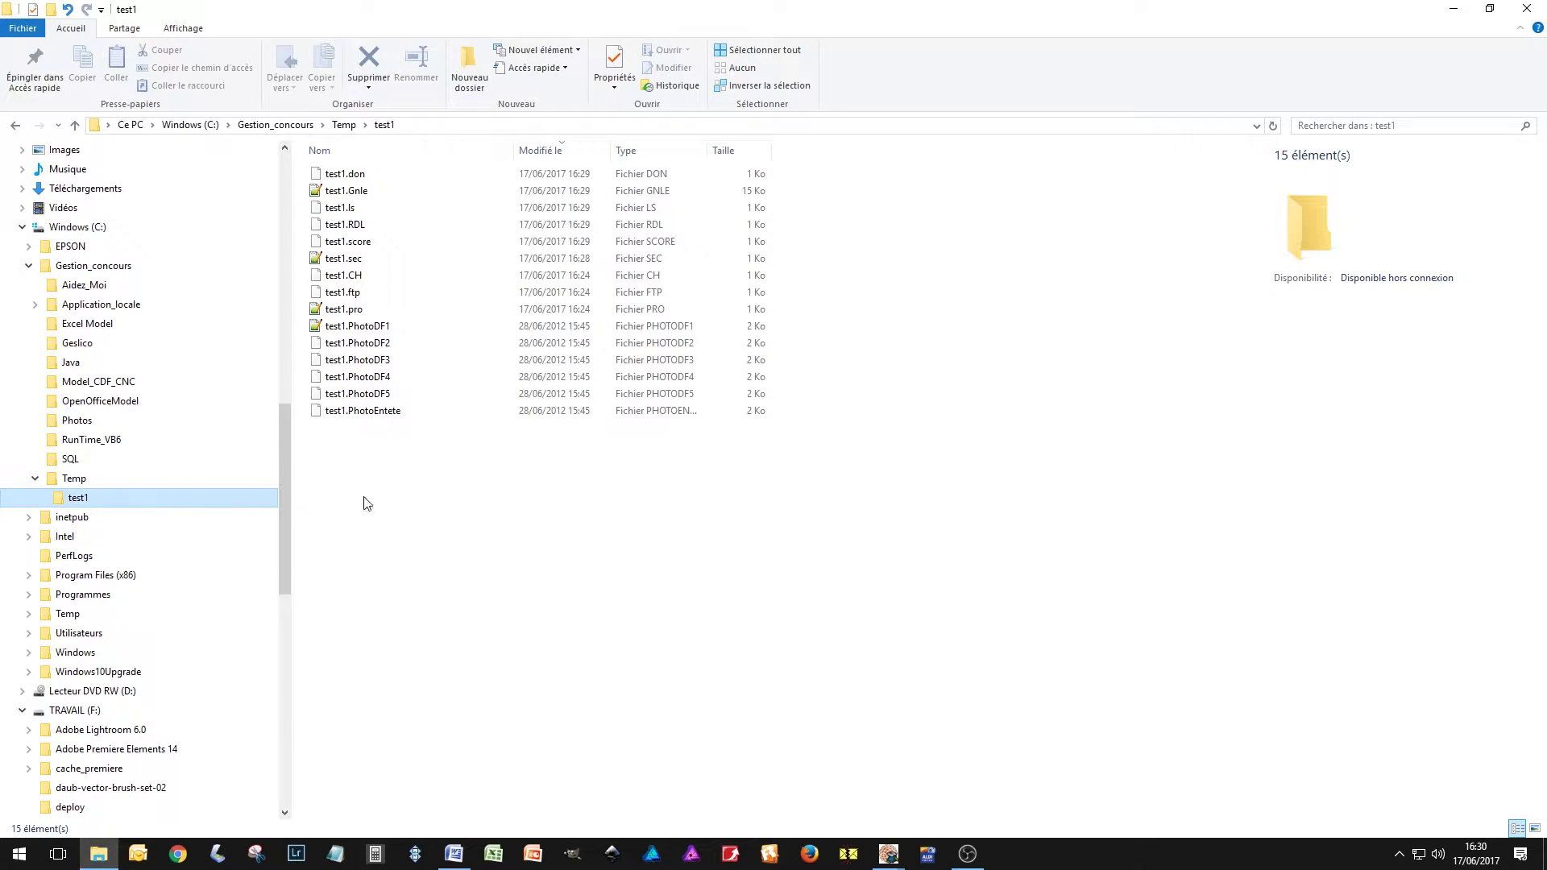
Open test1.Gnle from the Temp\test1 folder in Notepad++ and look through its competition parameters and team entries.
click(364, 193)
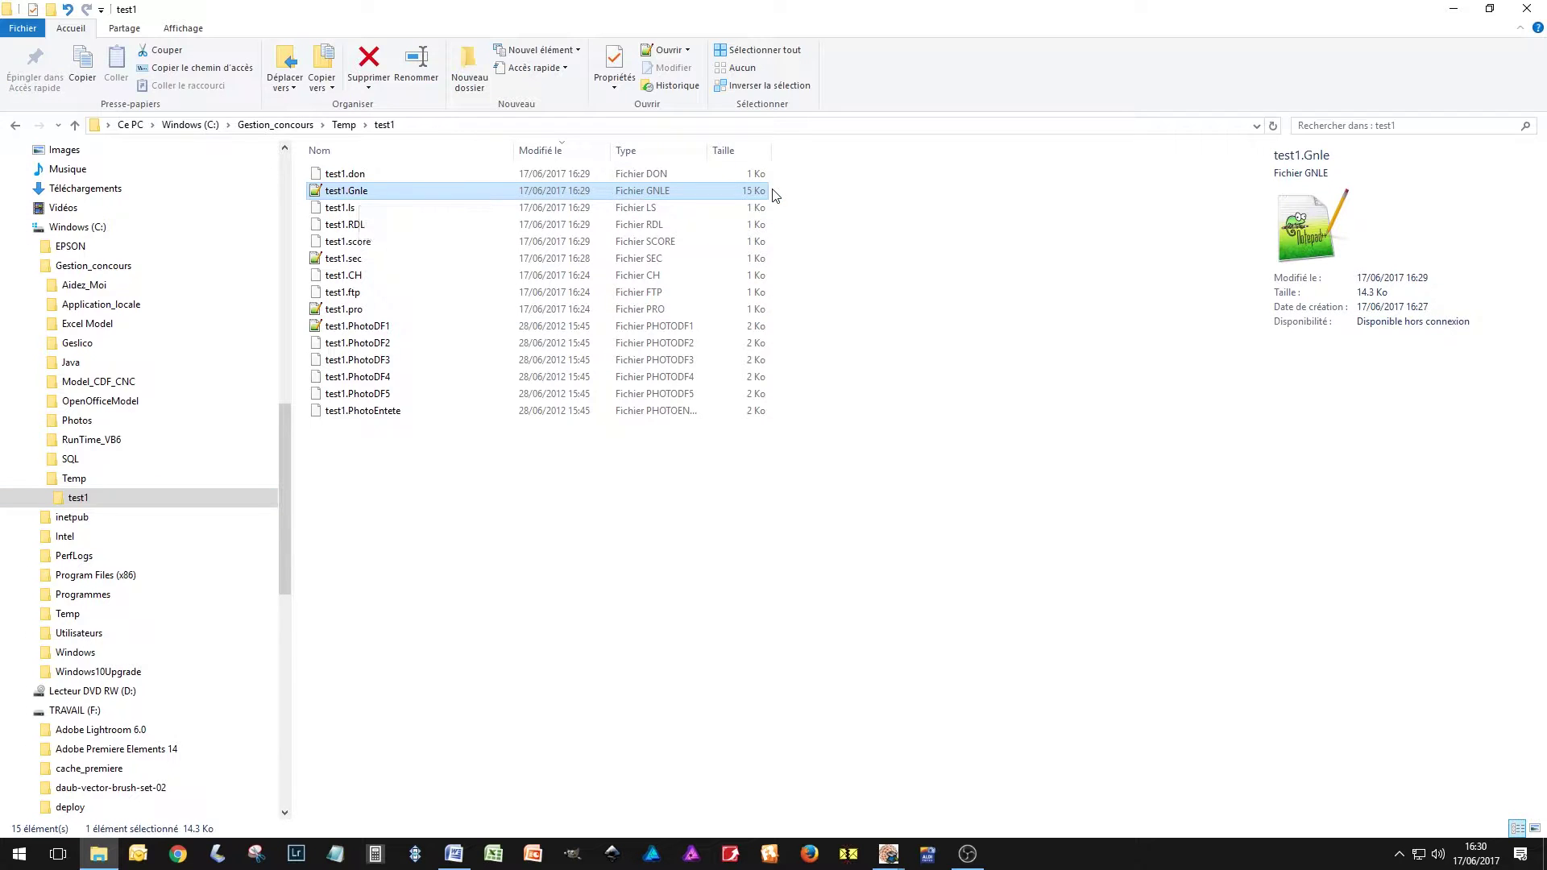
right_click(354, 197)
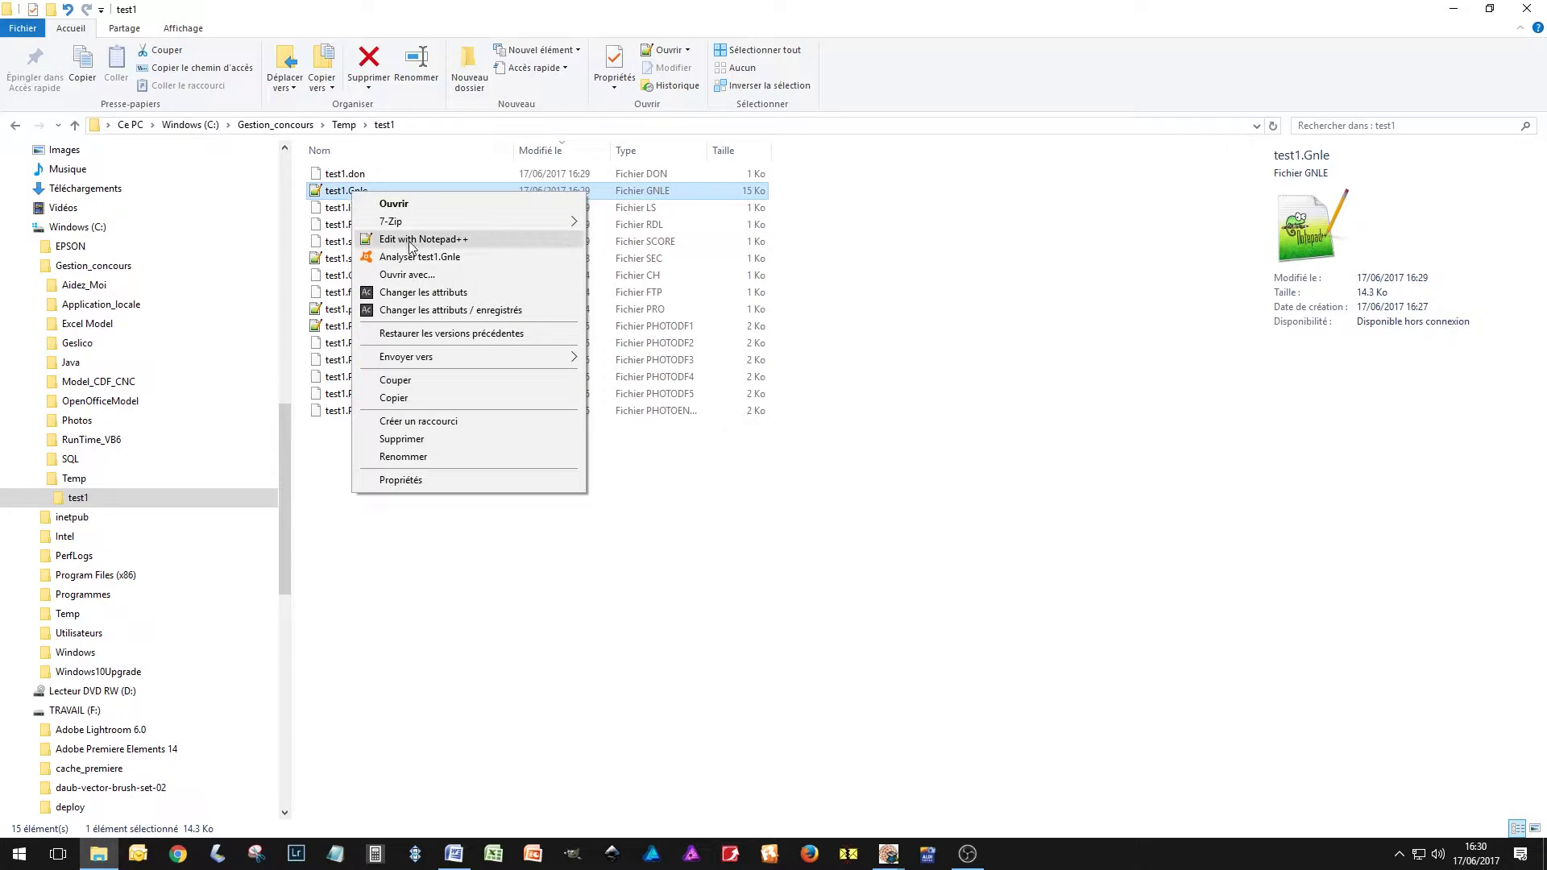
click(435, 240)
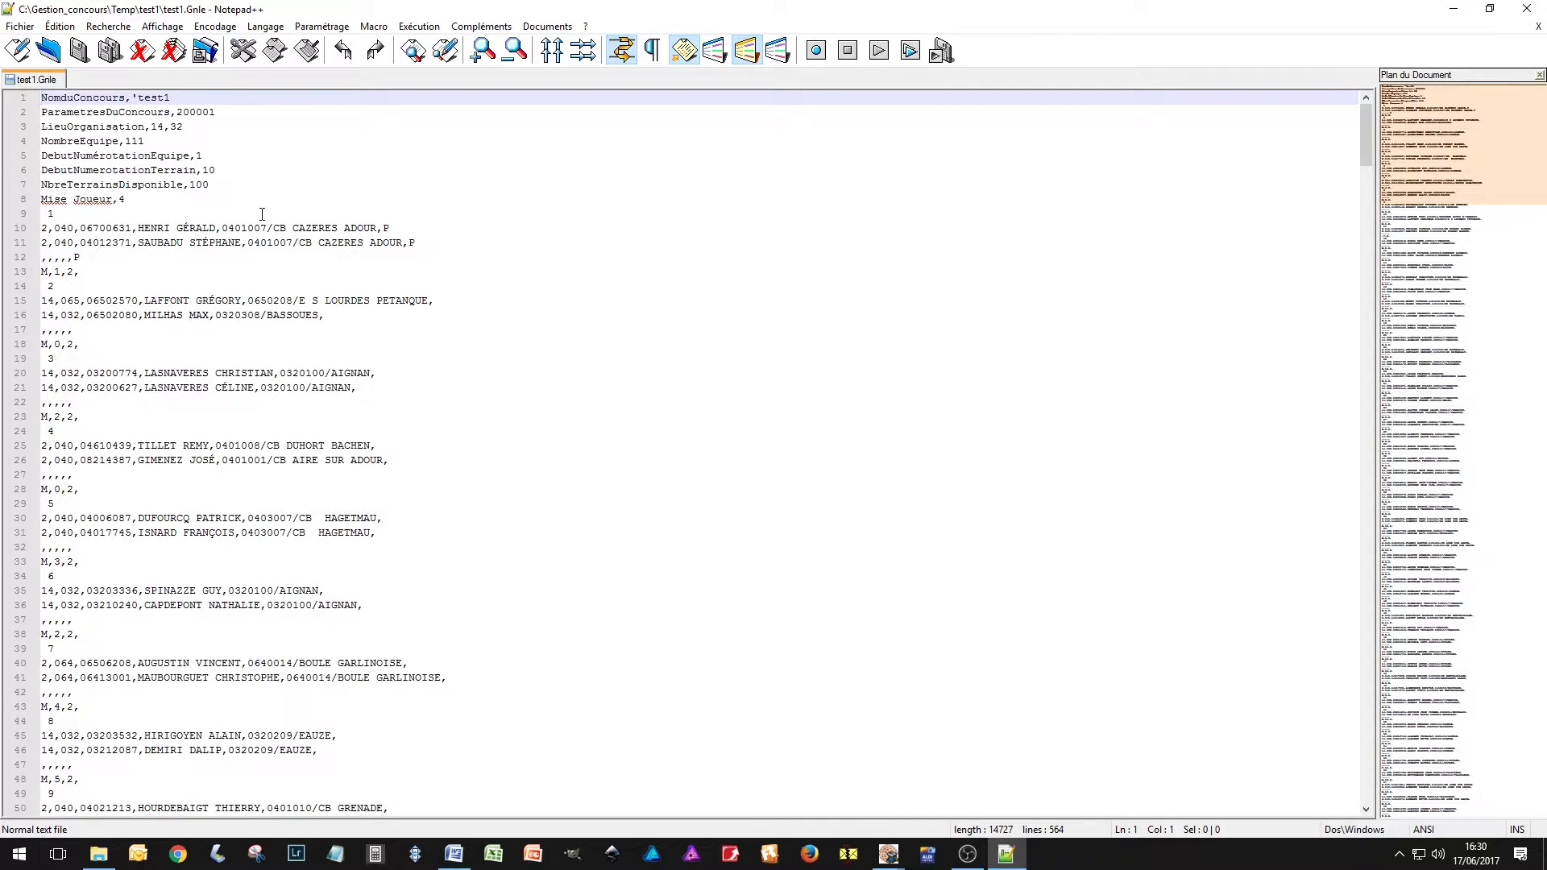
scroll(490, 328, down, 6)
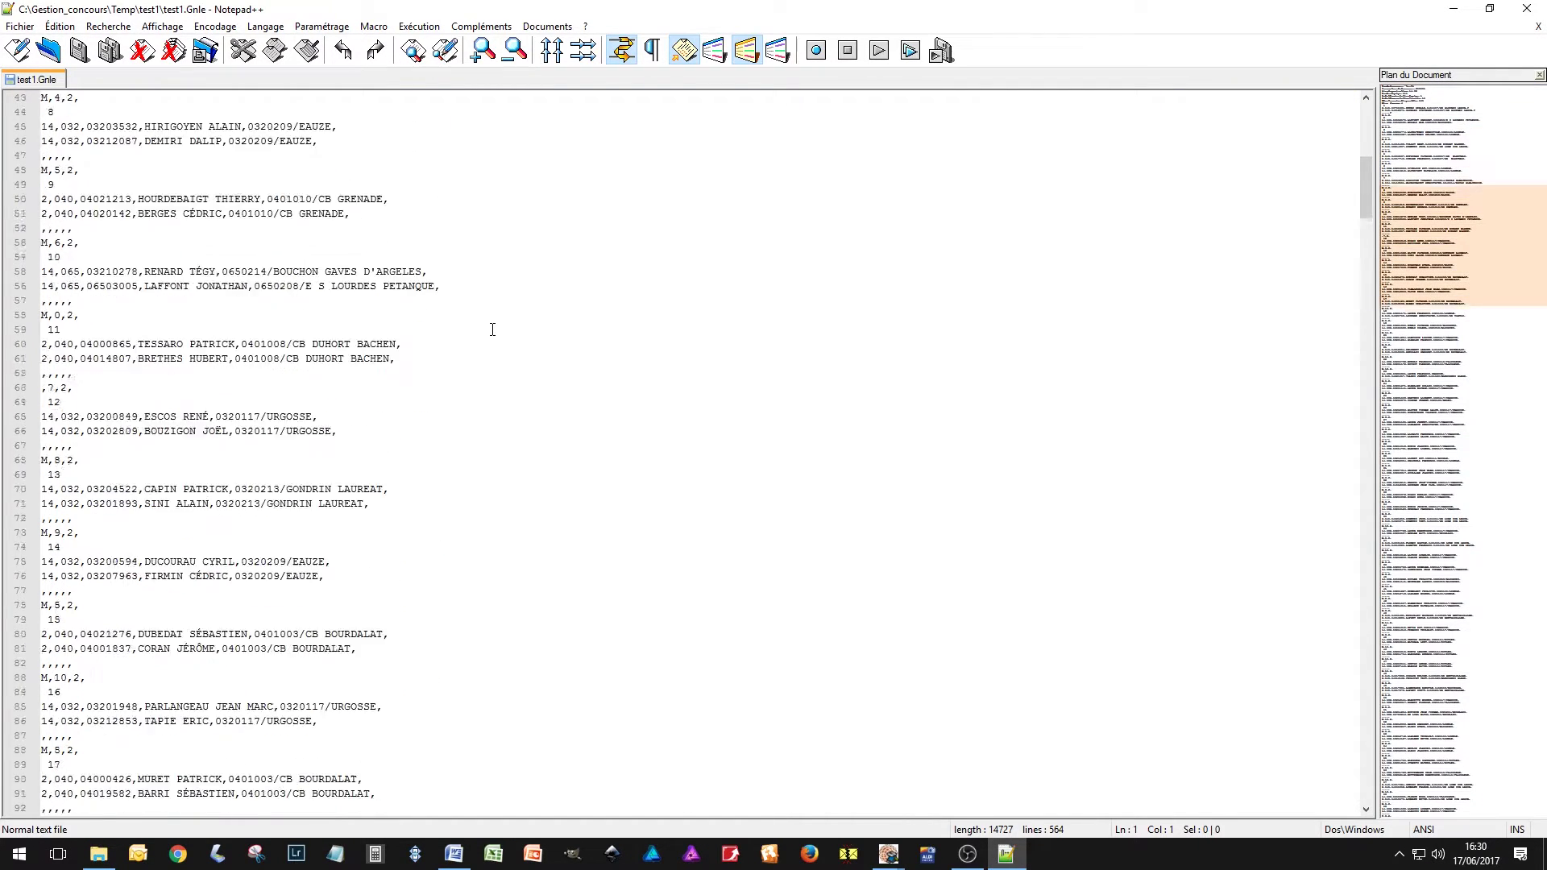
scroll(493, 329, up, 6)
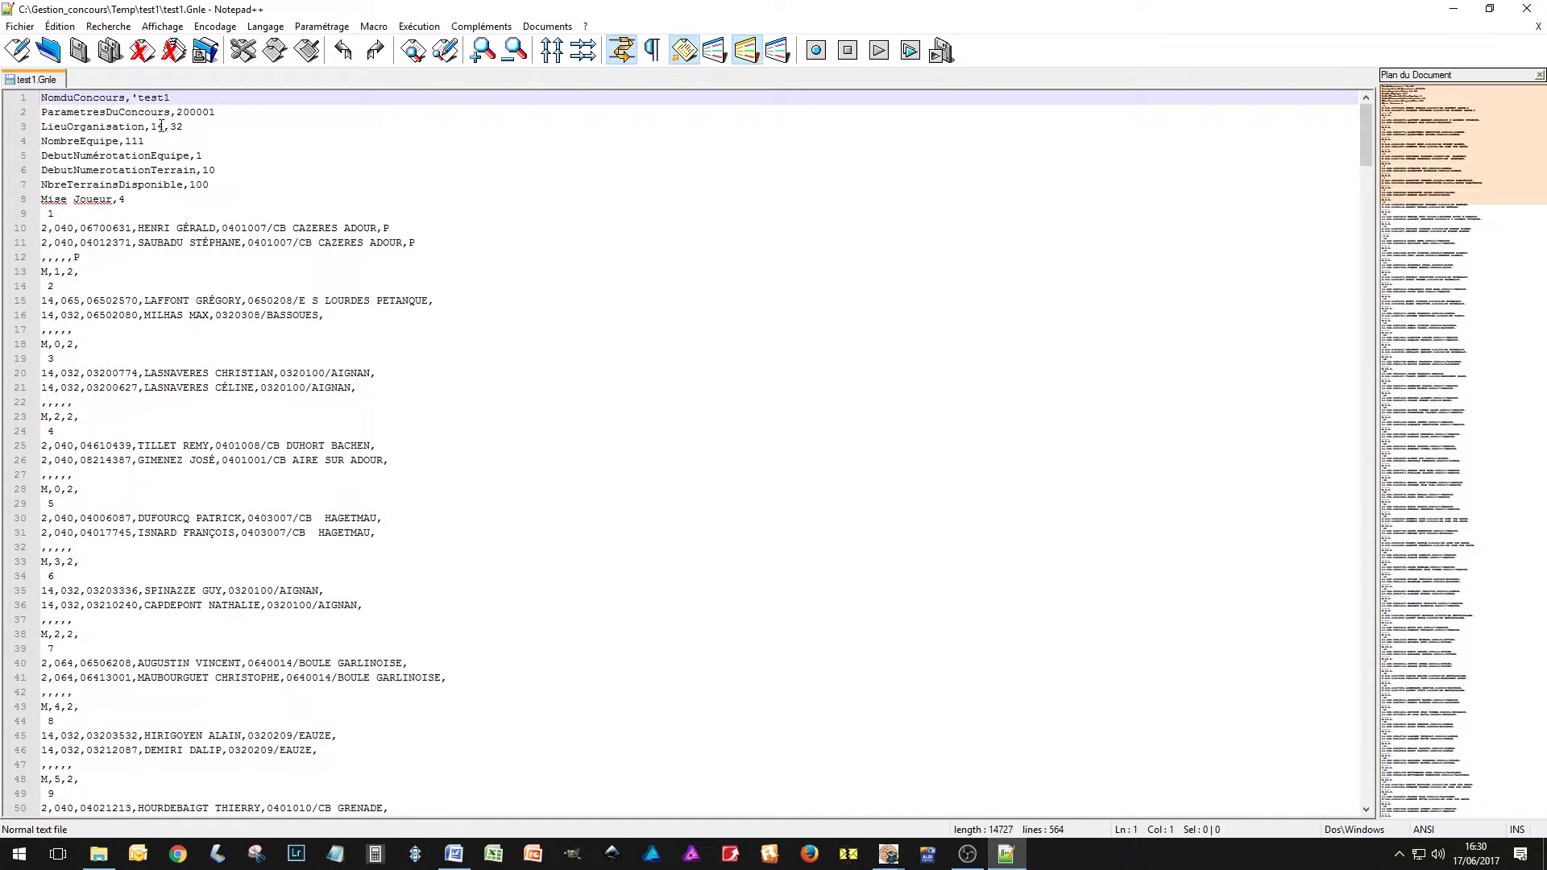
Examine the two LieuOrganisation values on line 3 of test1.Gnle and close the file.
drag(153, 127, 164, 127)
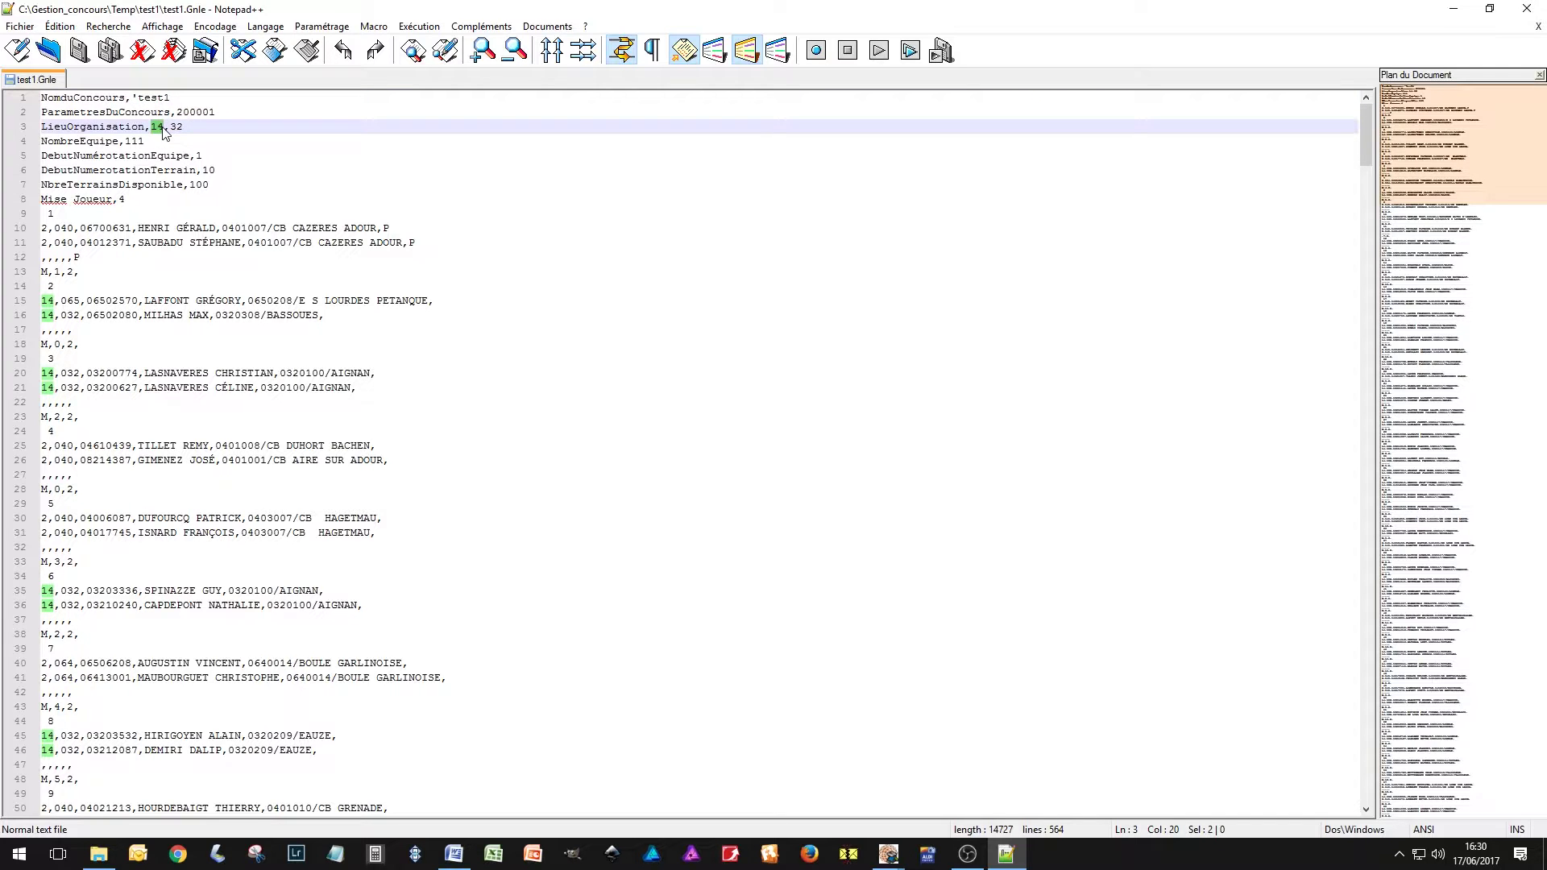
double_click(177, 127)
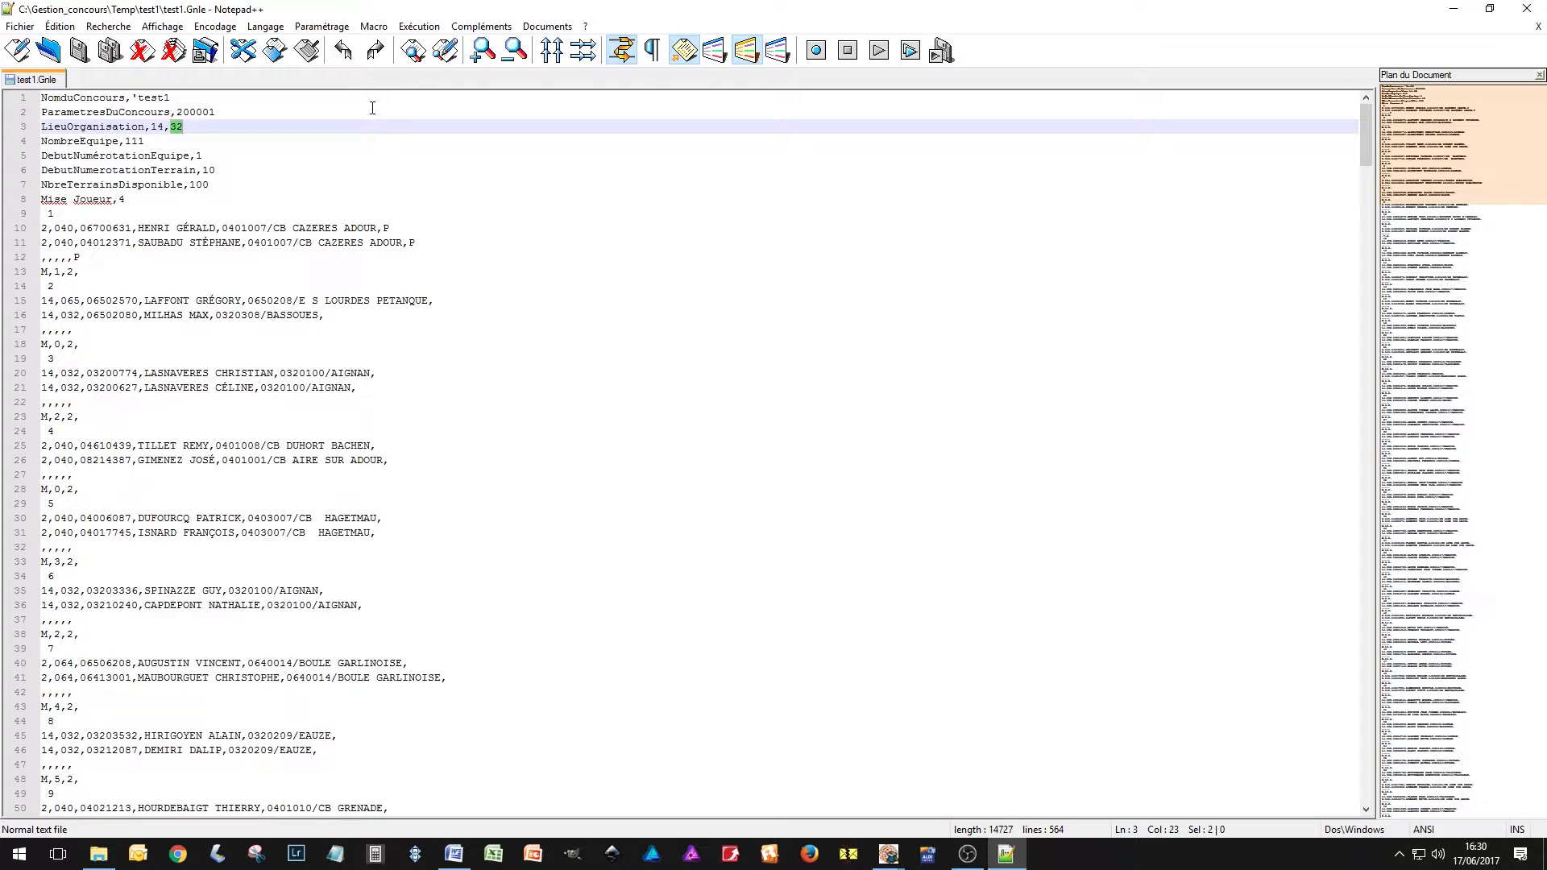
click(1527, 8)
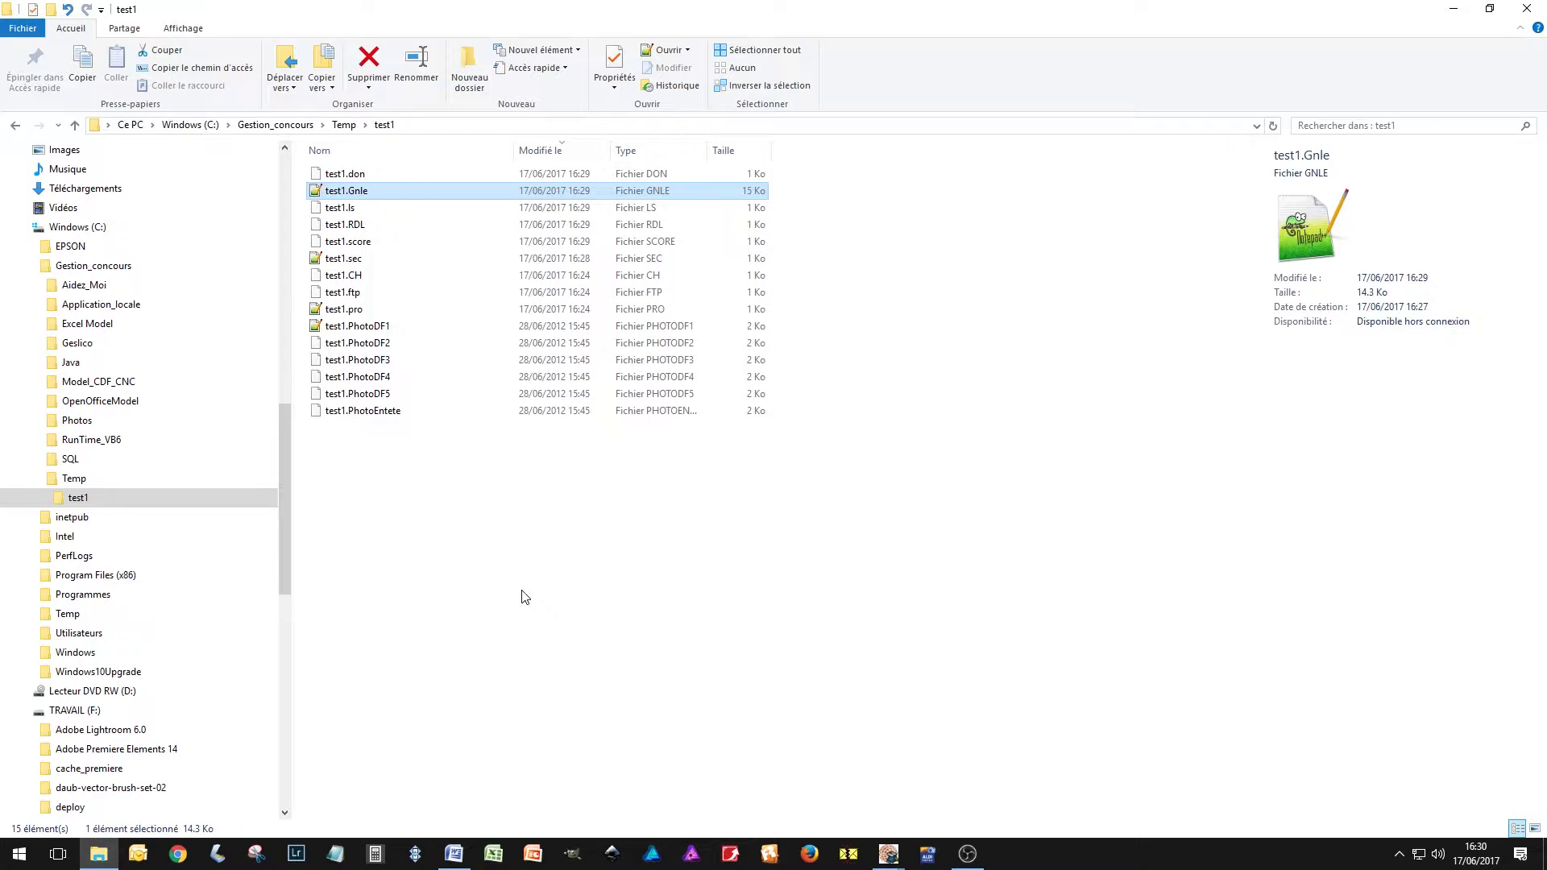
Switch back to the test1 competition in Gestion Concours and save it.
click(890, 857)
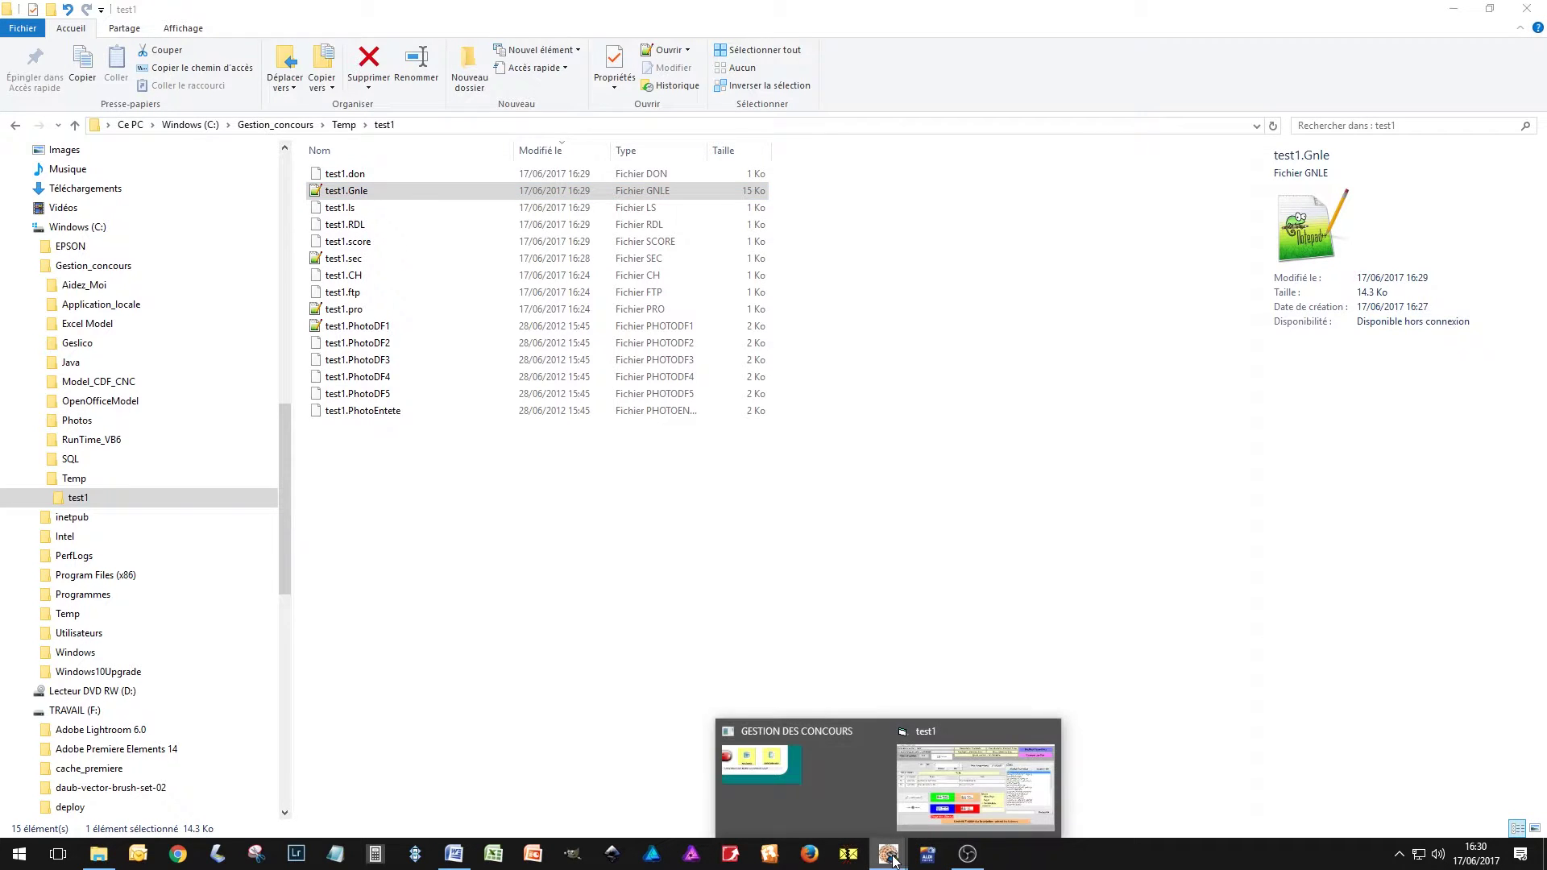
click(960, 751)
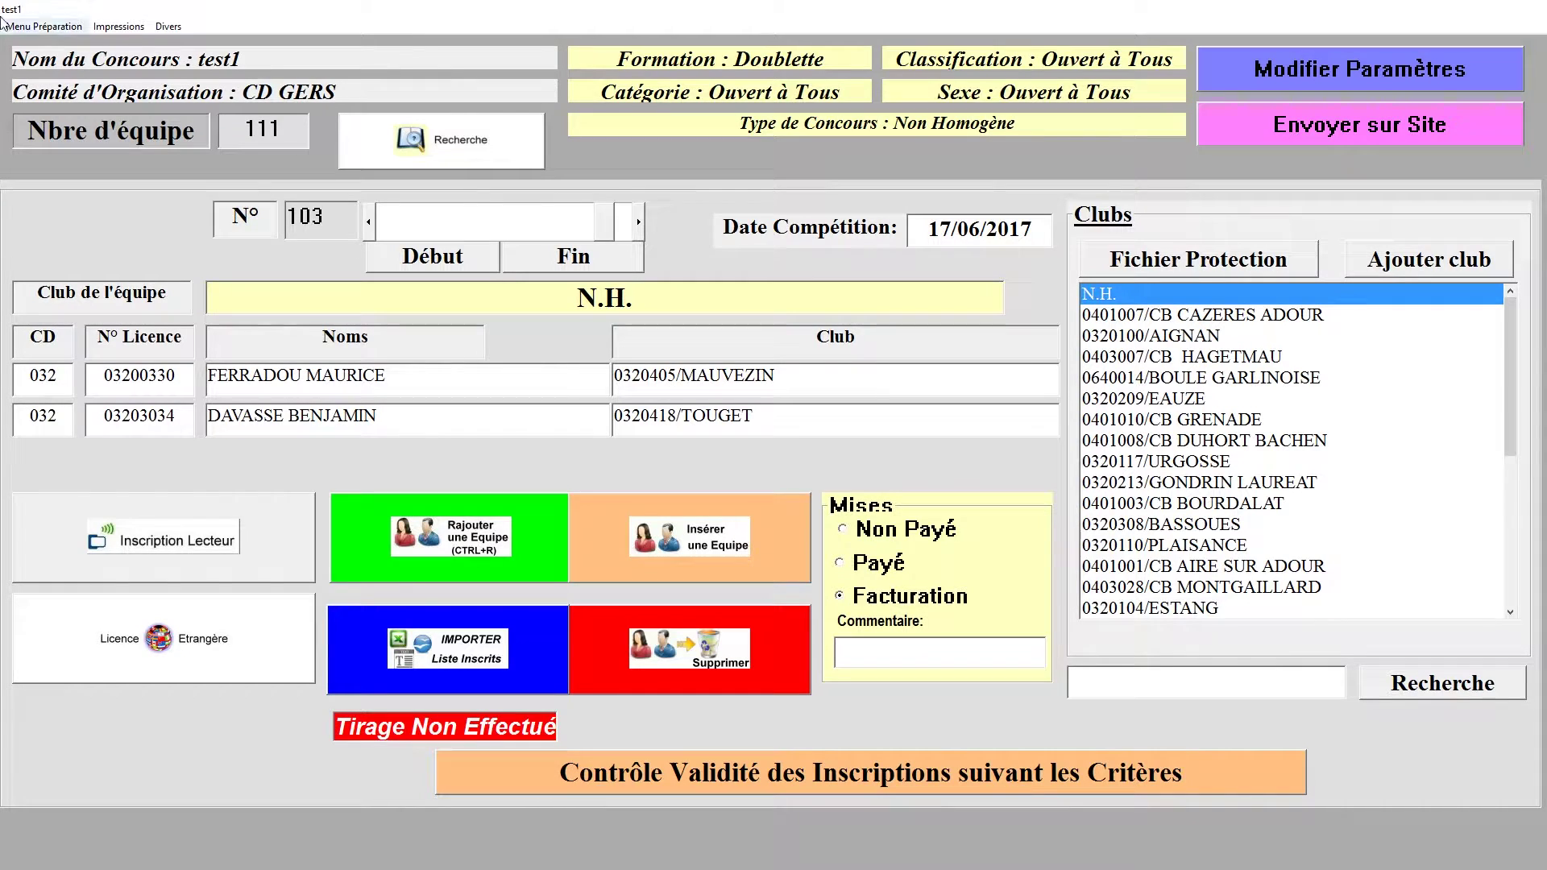
click(44, 26)
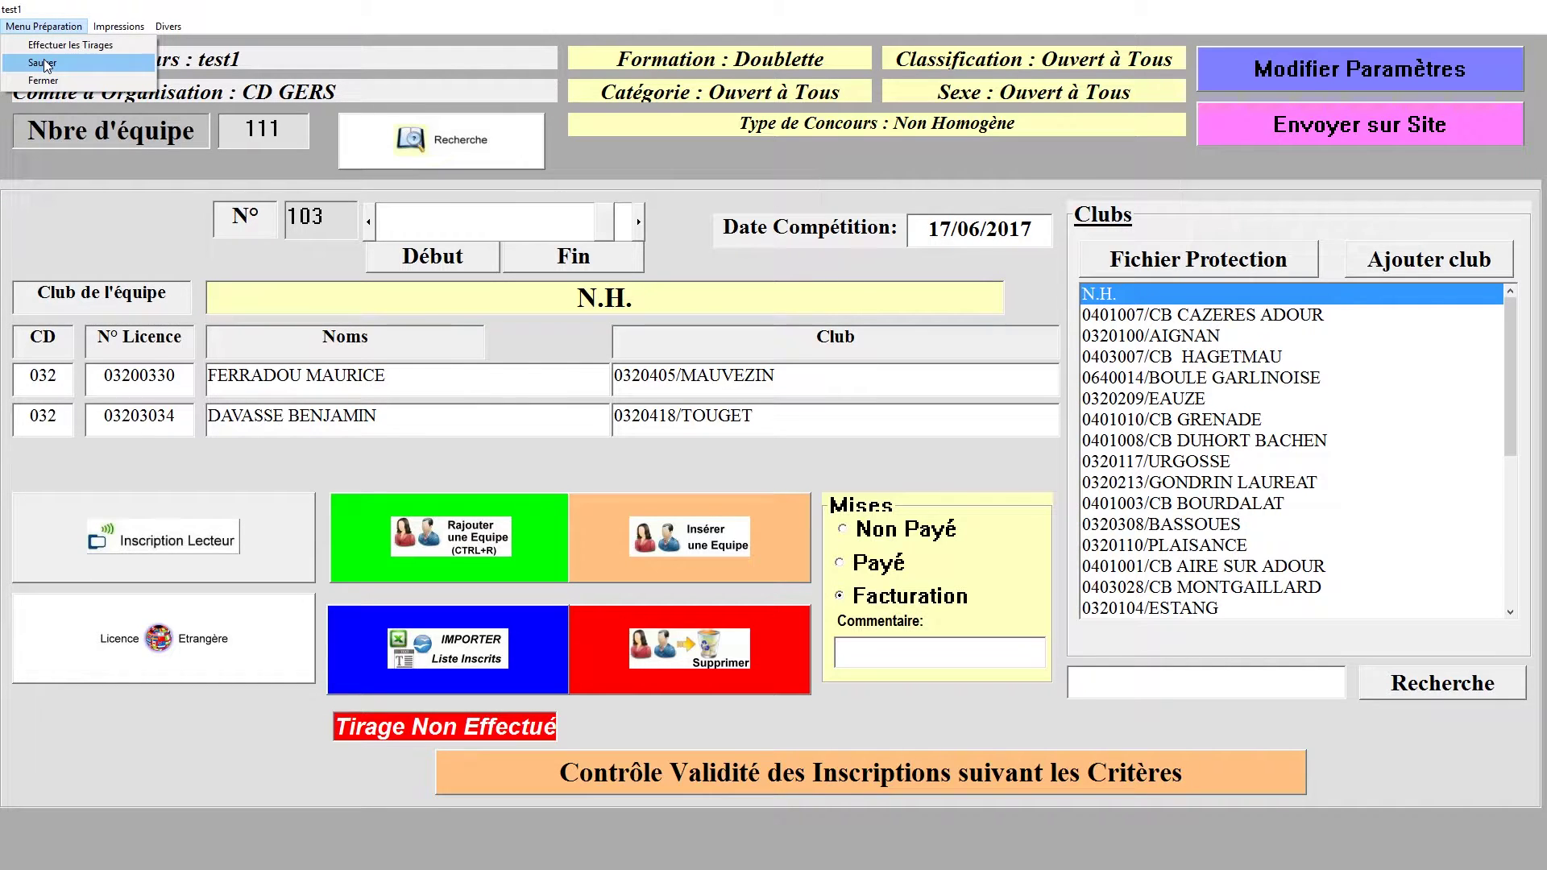
click(45, 64)
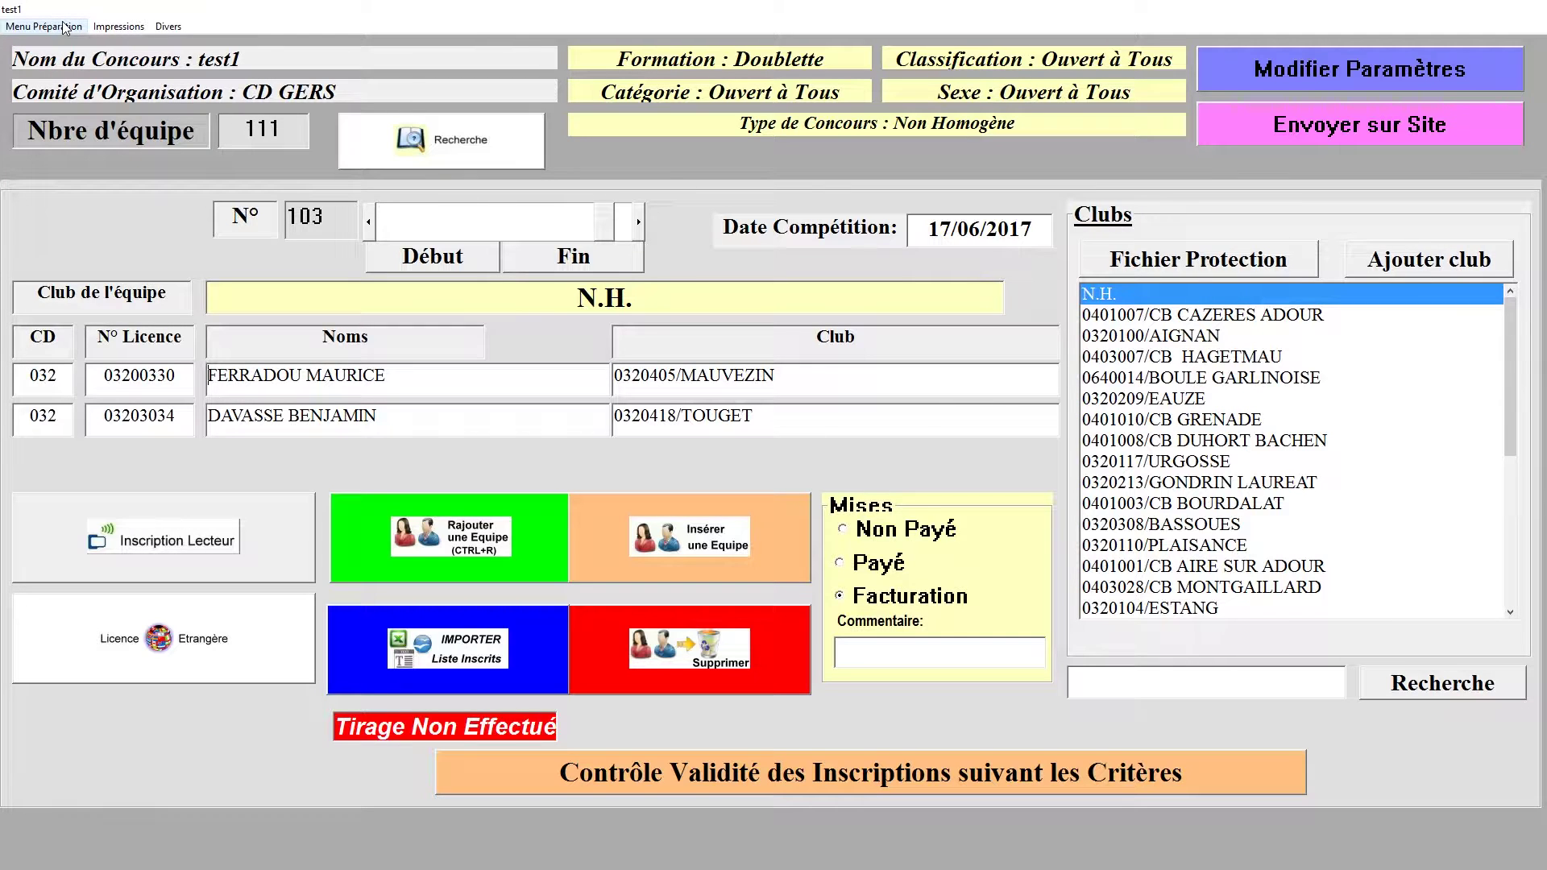
Start the draws and print the registration summary with Microsoft Print to PDF as bilan_inscrits in the Gestion_concours folder.
click(64, 26)
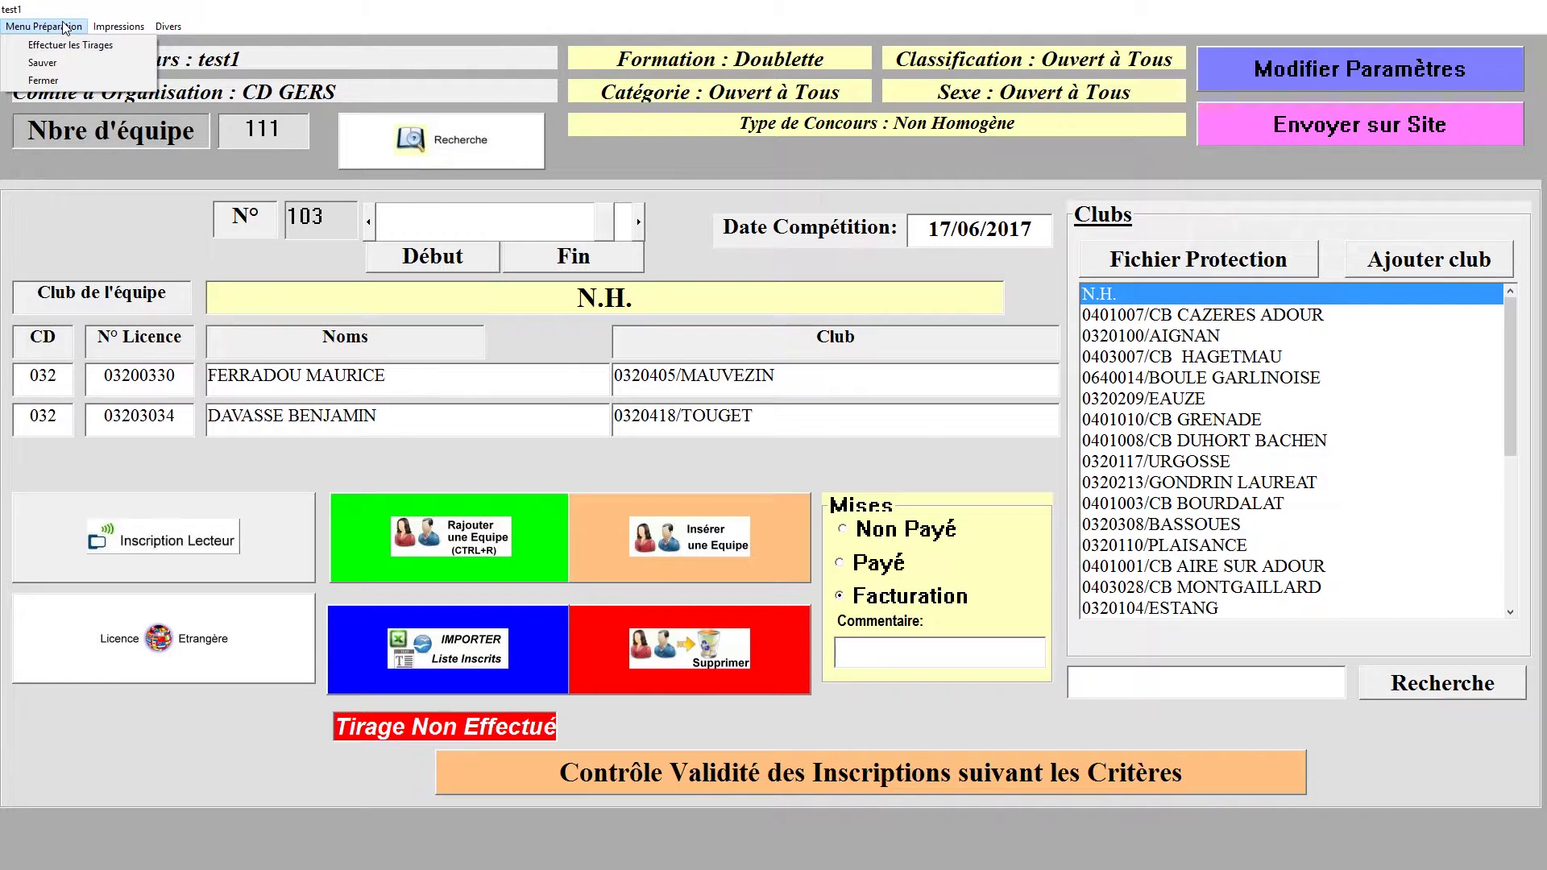
click(68, 46)
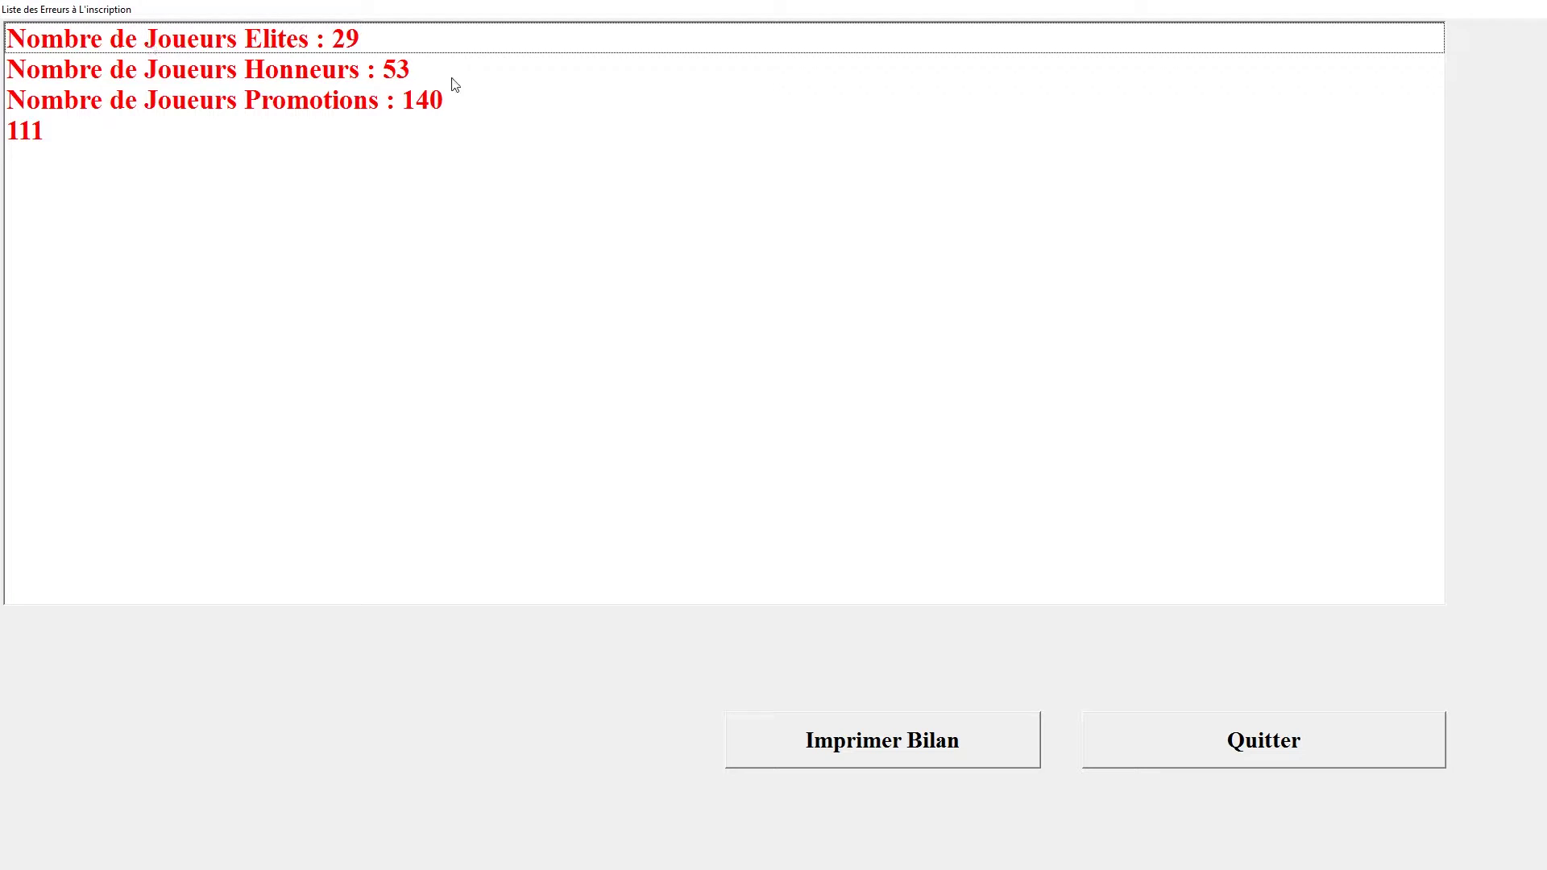
click(923, 746)
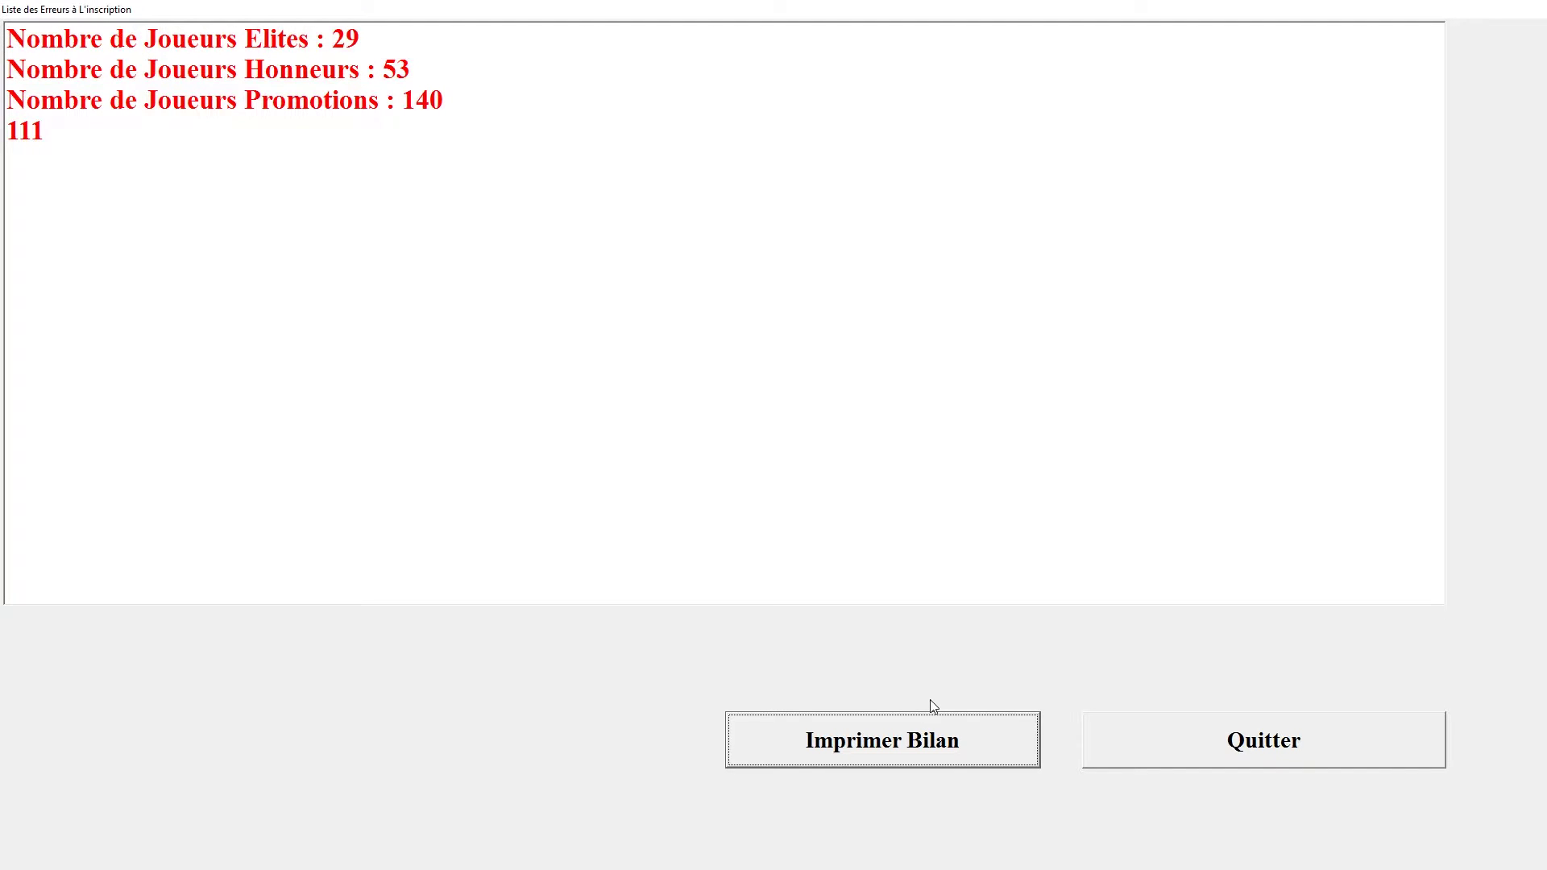
click(932, 746)
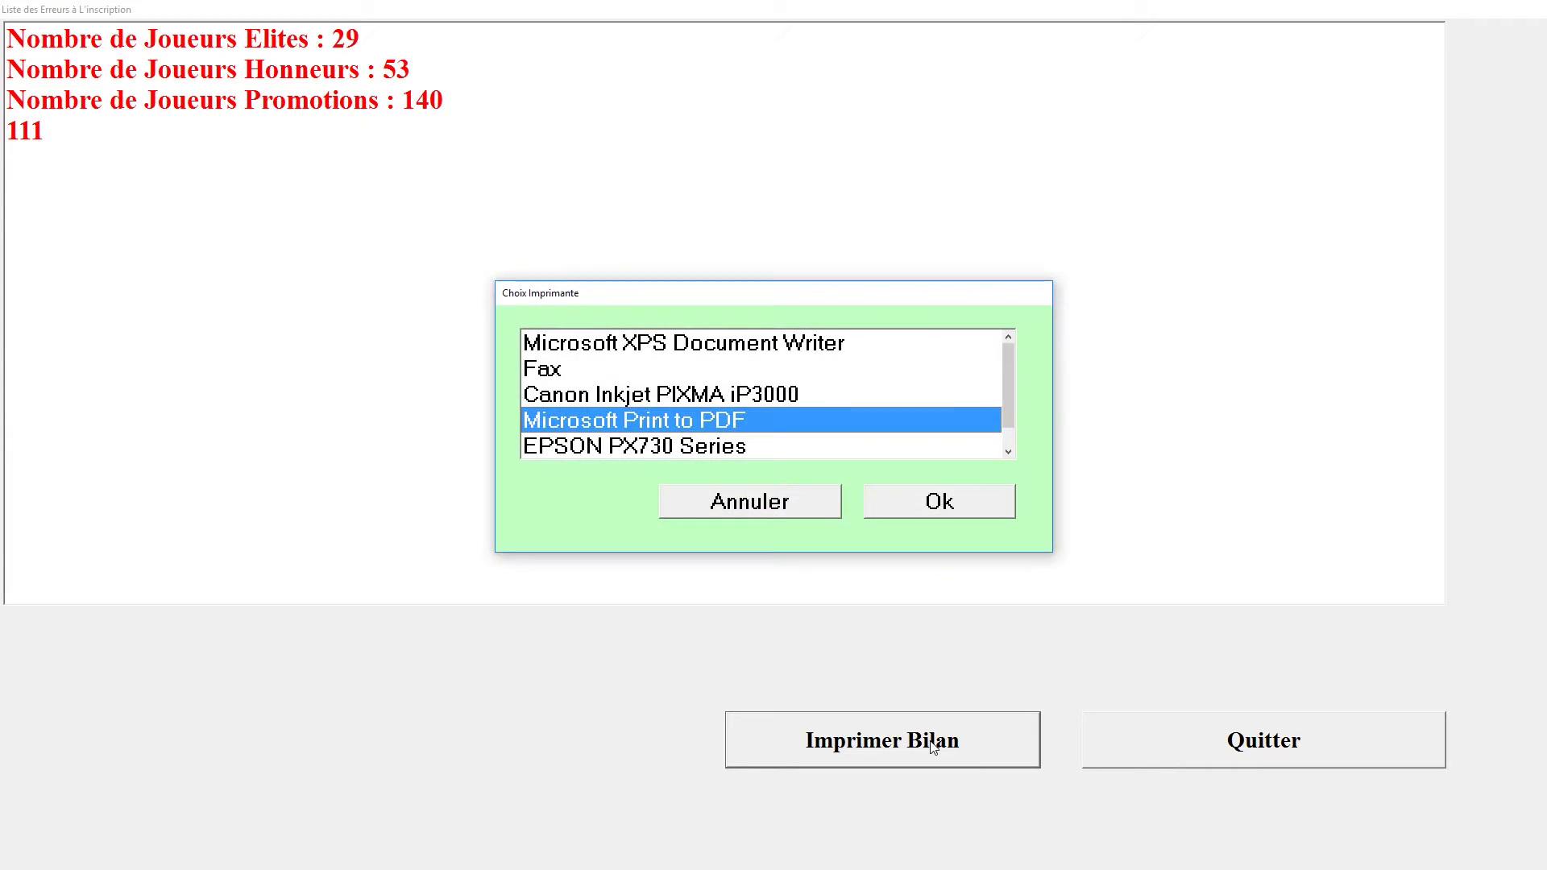
mouse_move(1005, 376)
mouse_down()
mouse_move(1010, 427)
mouse_move(1010, 374)
mouse_up()
click(938, 503)
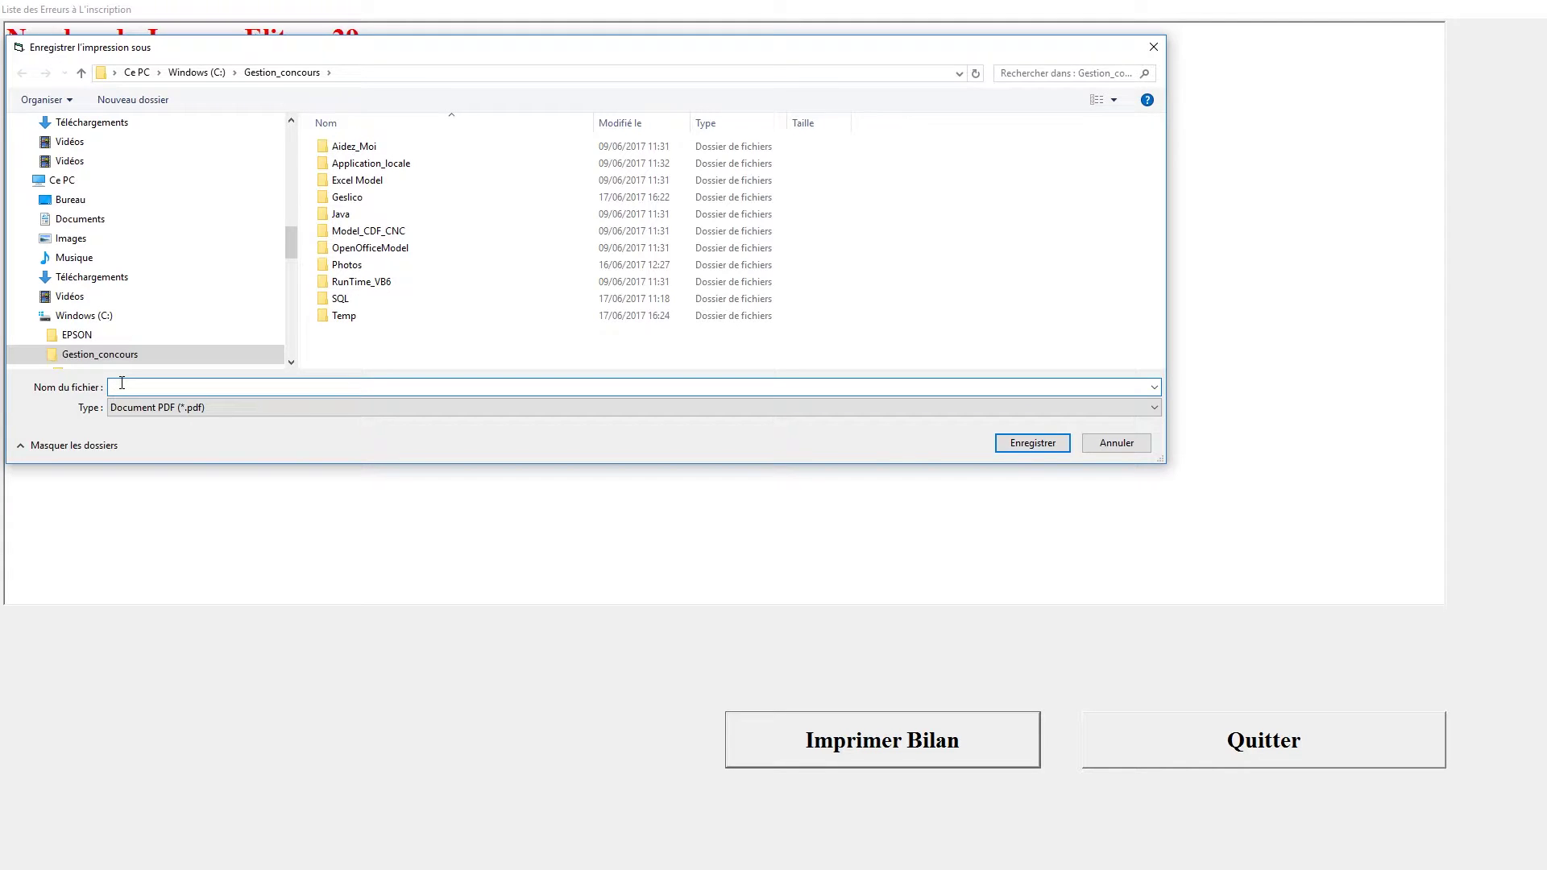
text(bilan_inscrits)
click(1043, 444)
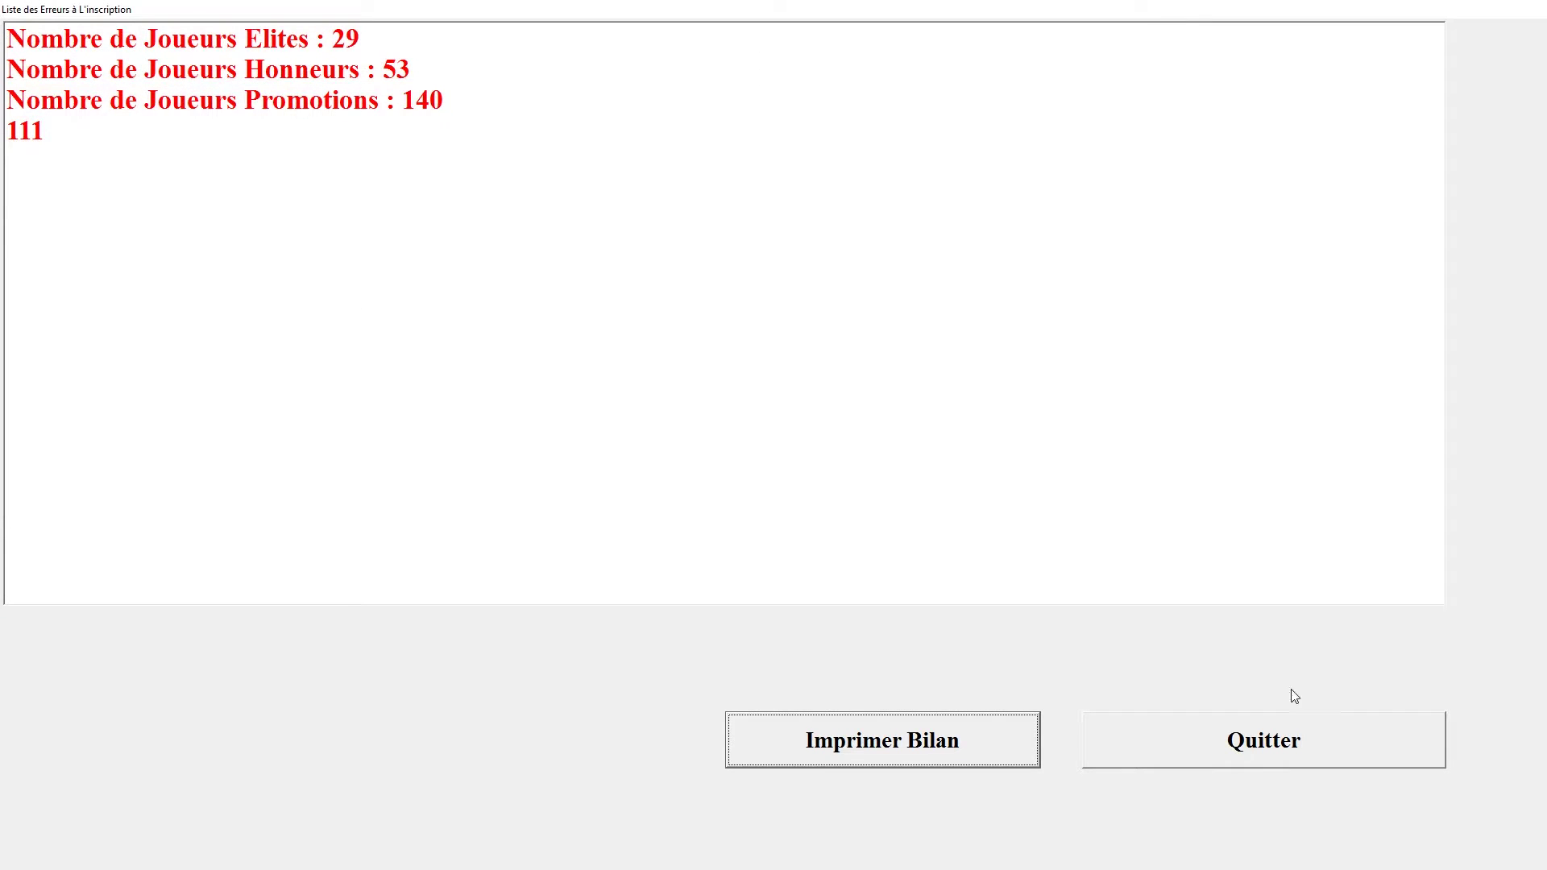
Leave the registration summary, accept the pre-draw report and confirm carrying out the draw.
click(1293, 739)
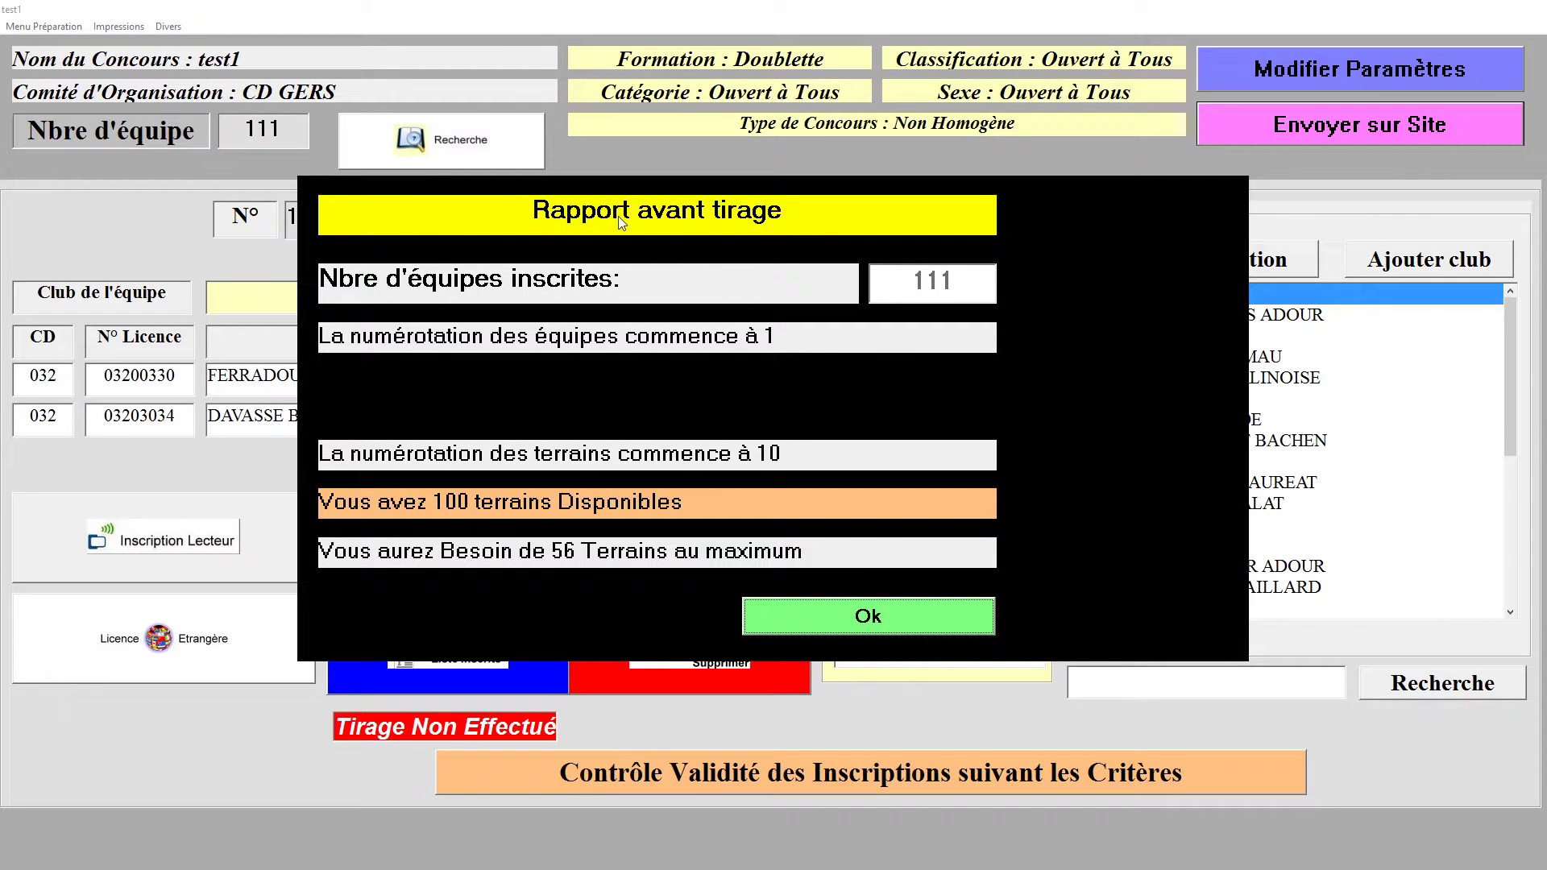
click(882, 613)
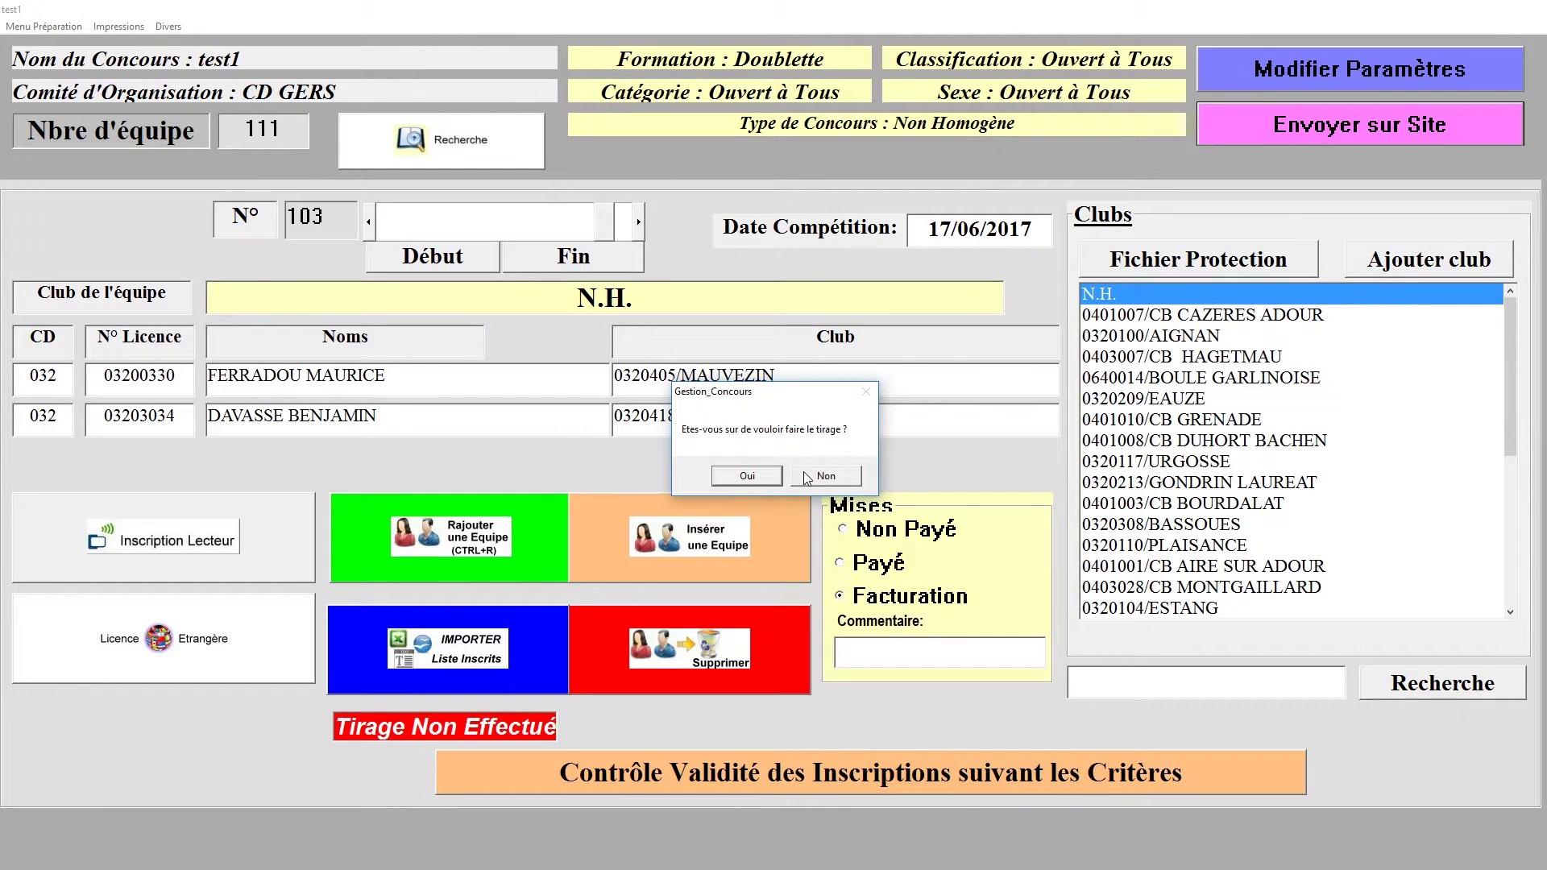
click(747, 477)
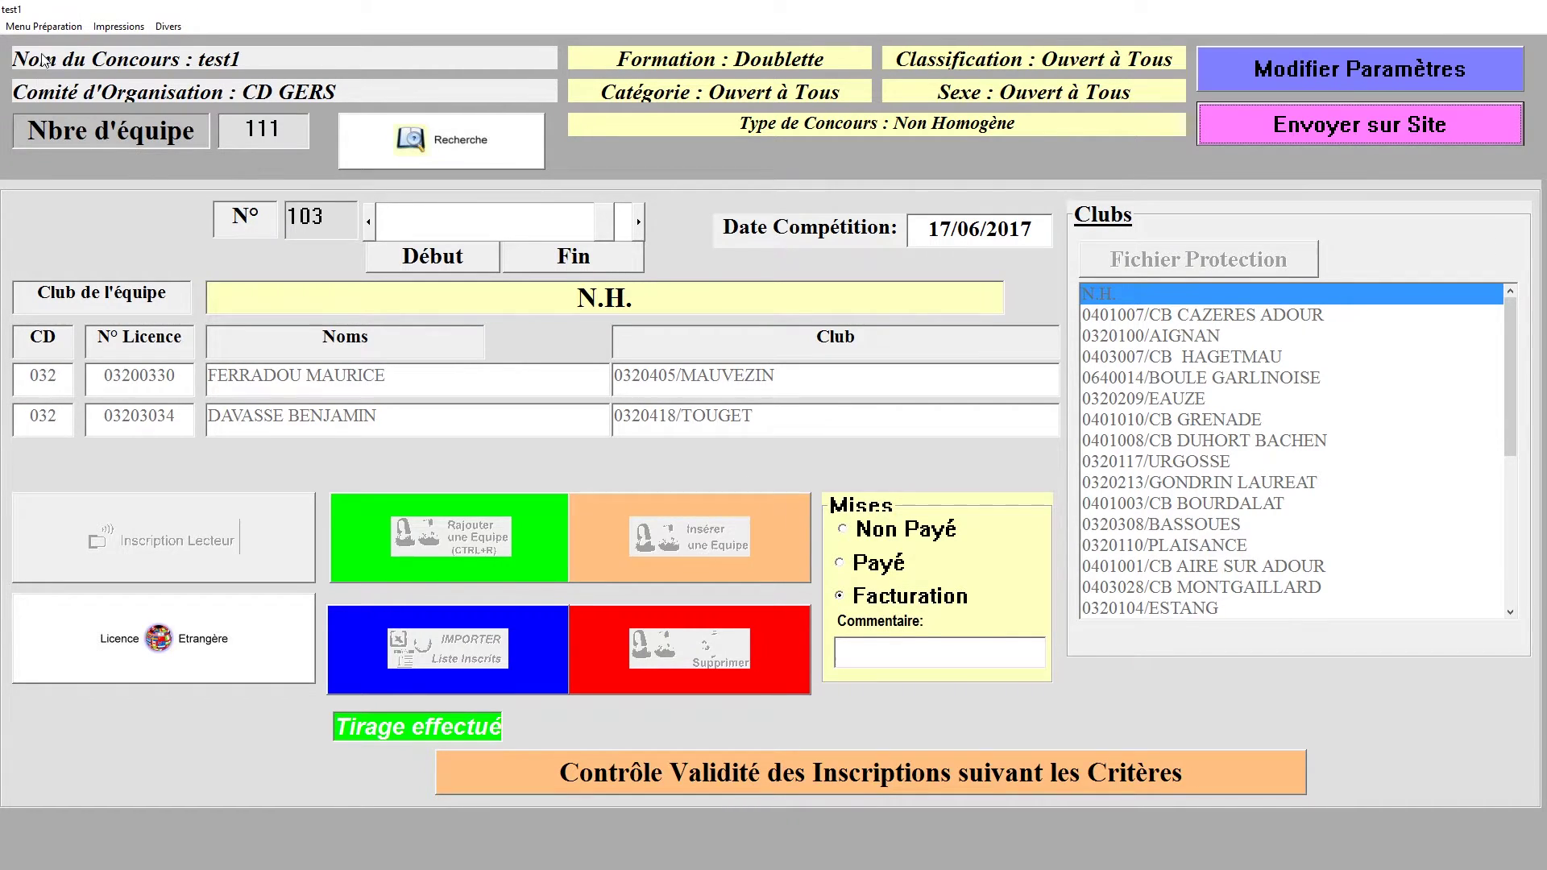
Save the test1 competition with its draw and close it.
click(56, 29)
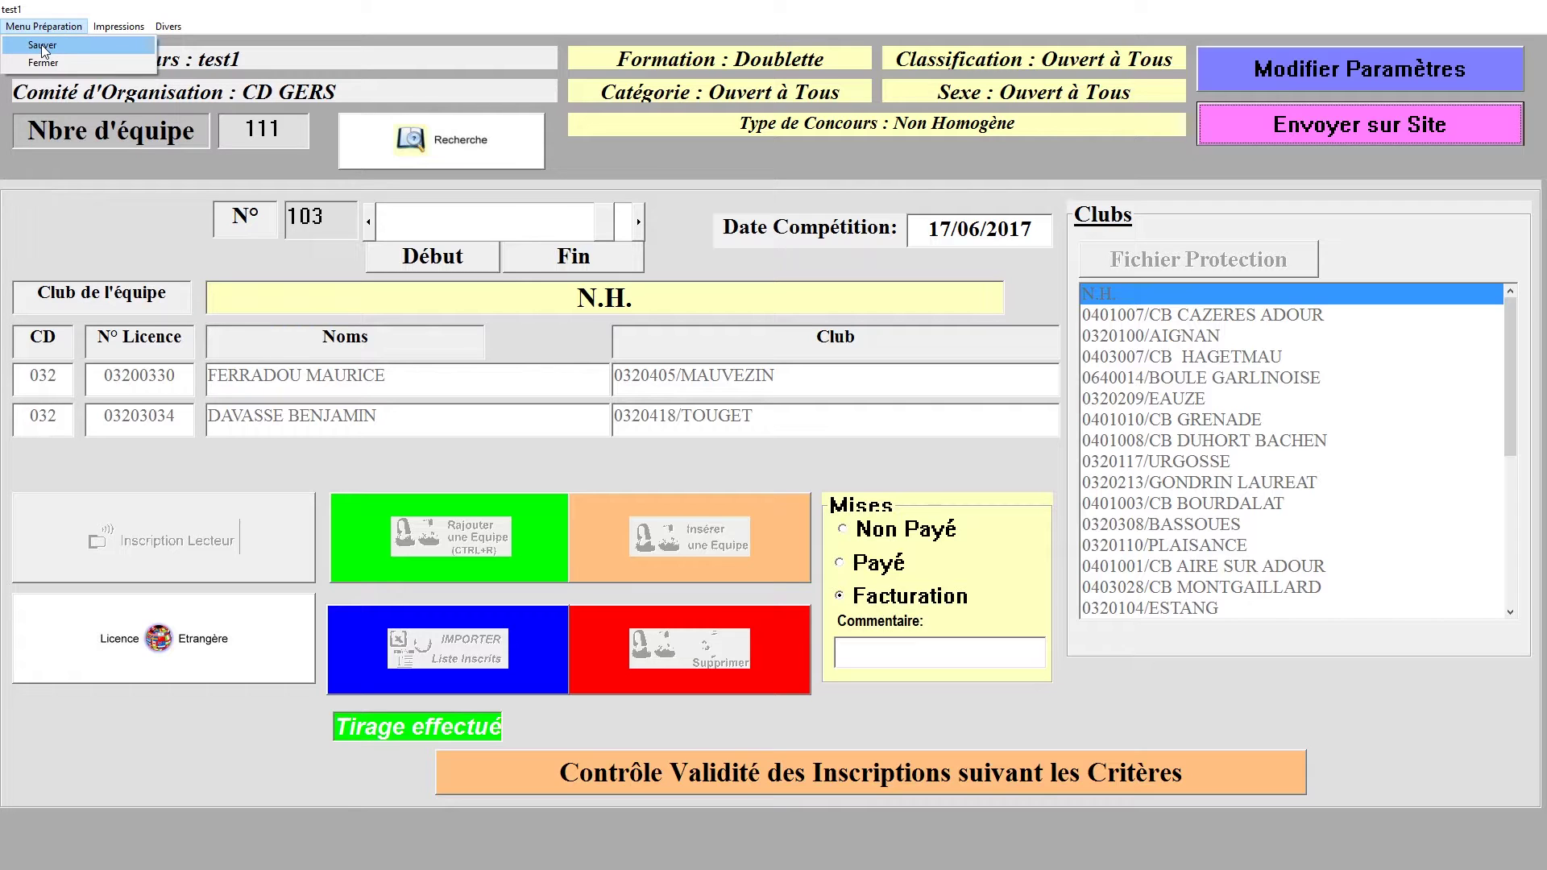
click(41, 45)
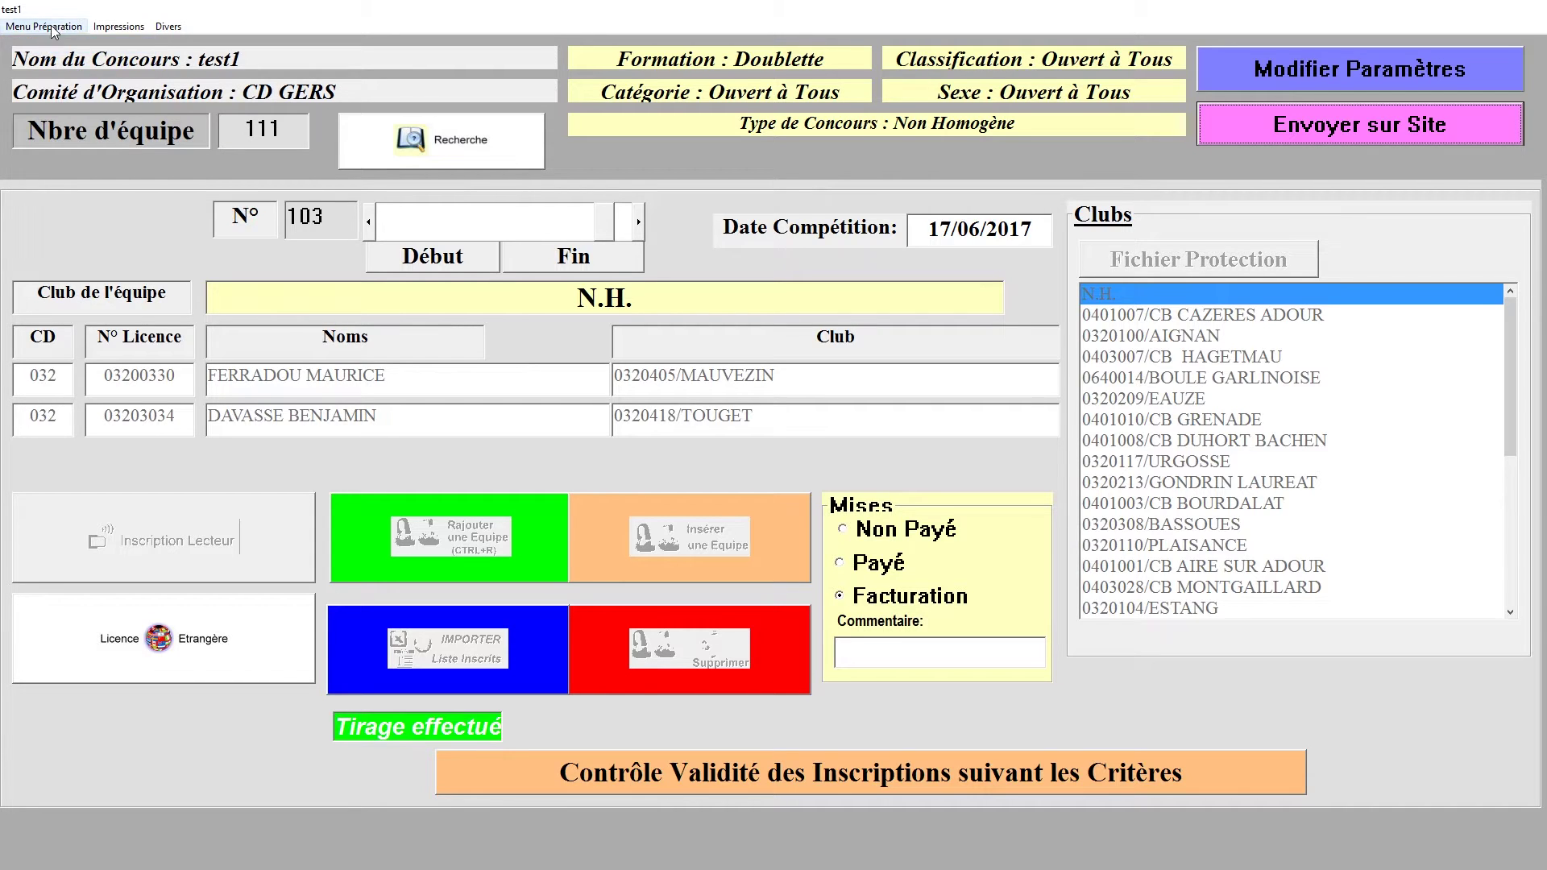
click(51, 30)
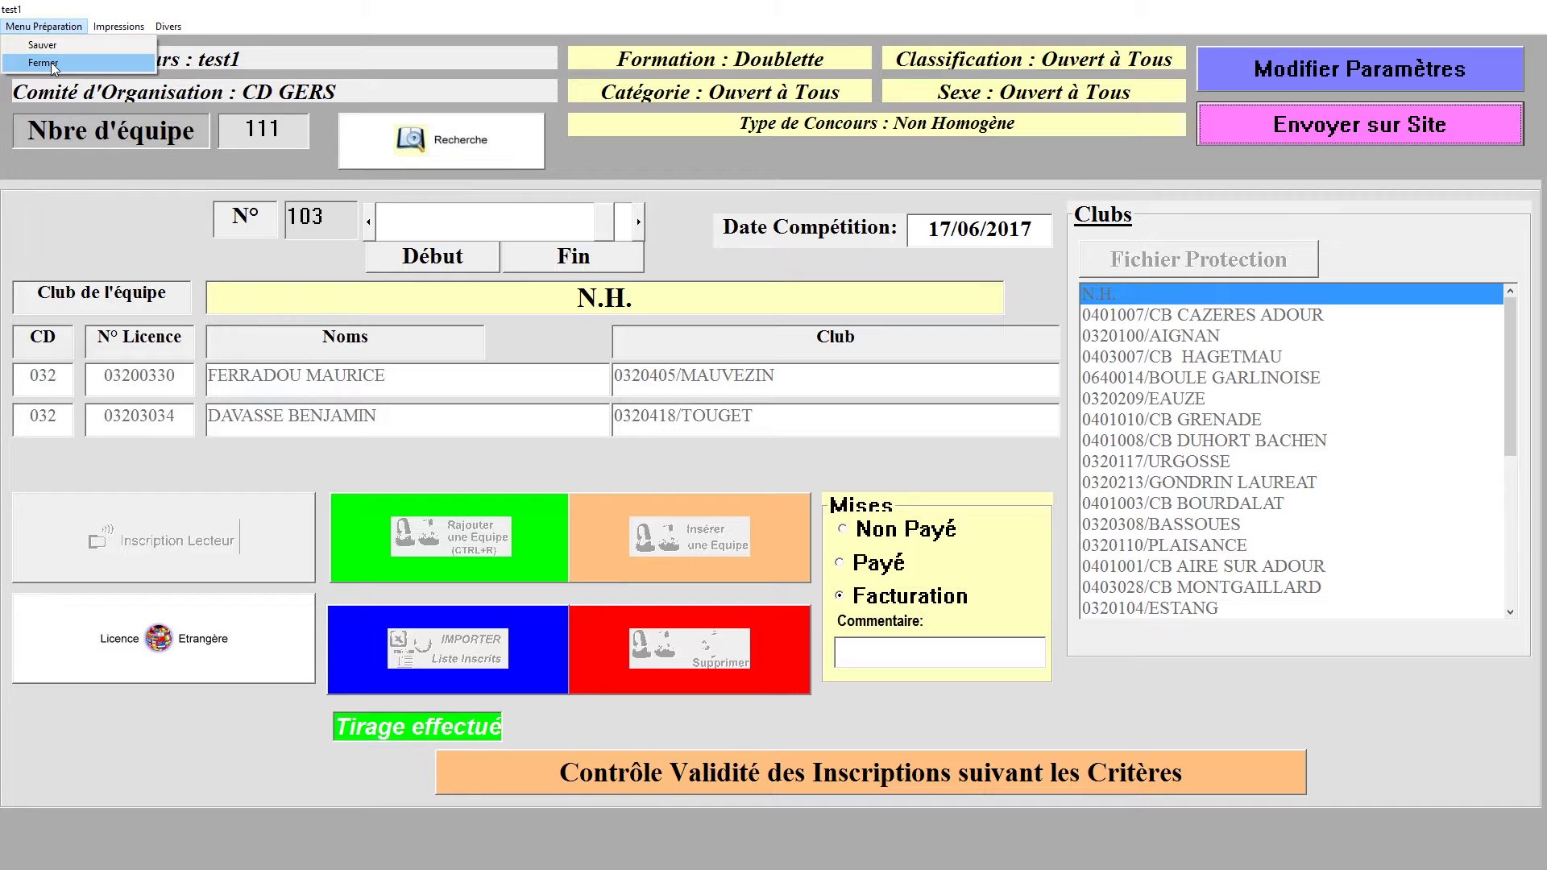
click(51, 61)
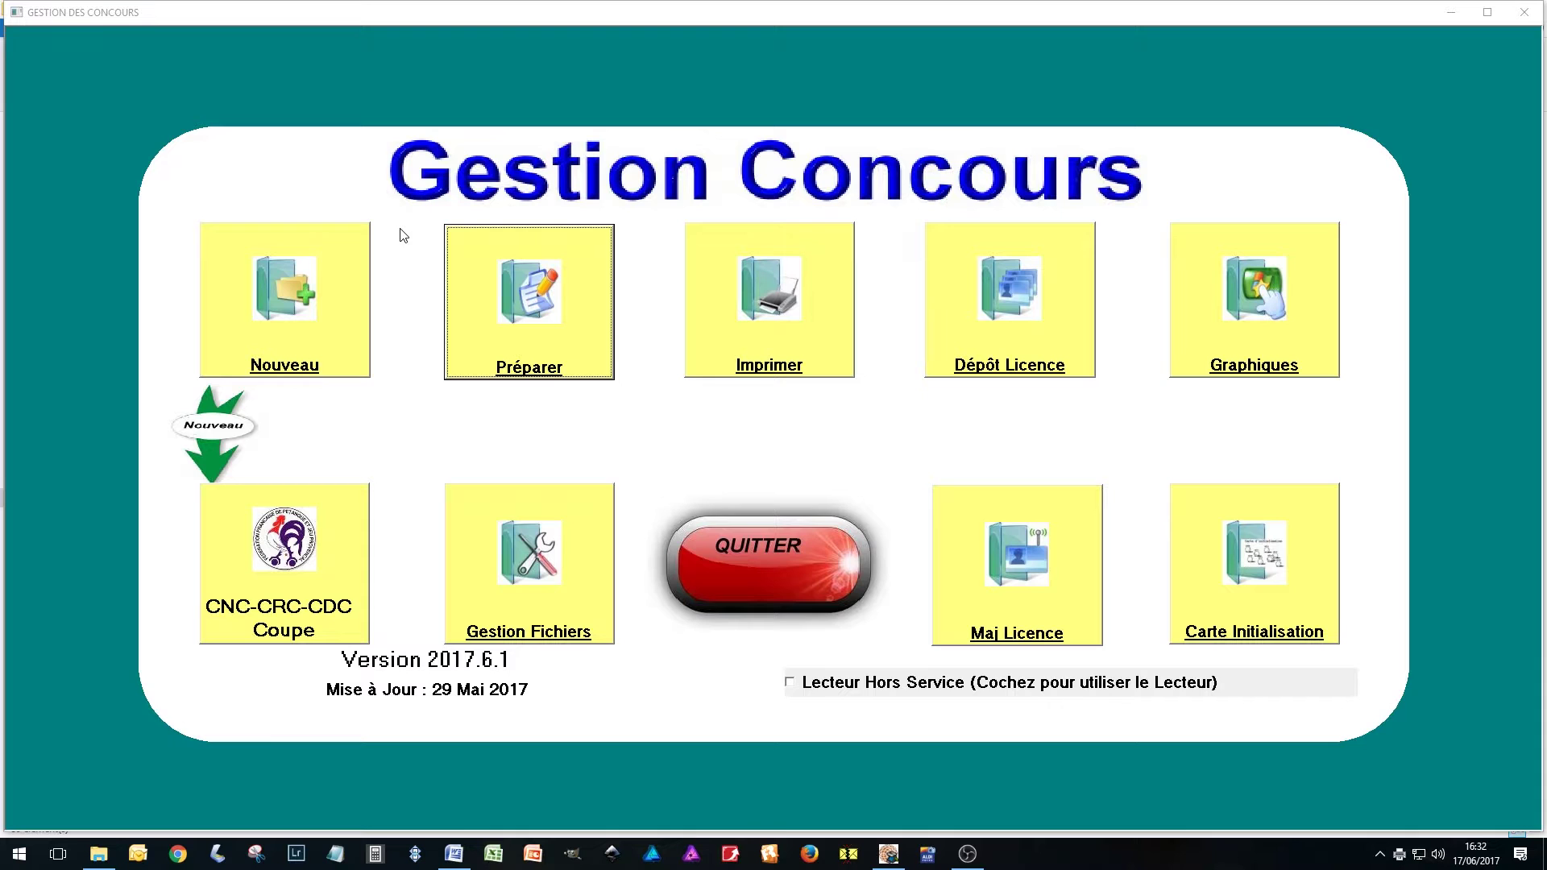
Switch to File Explorer and examine the most recently modified files in the Gestion_concours folder.
key(super)
click(98, 854)
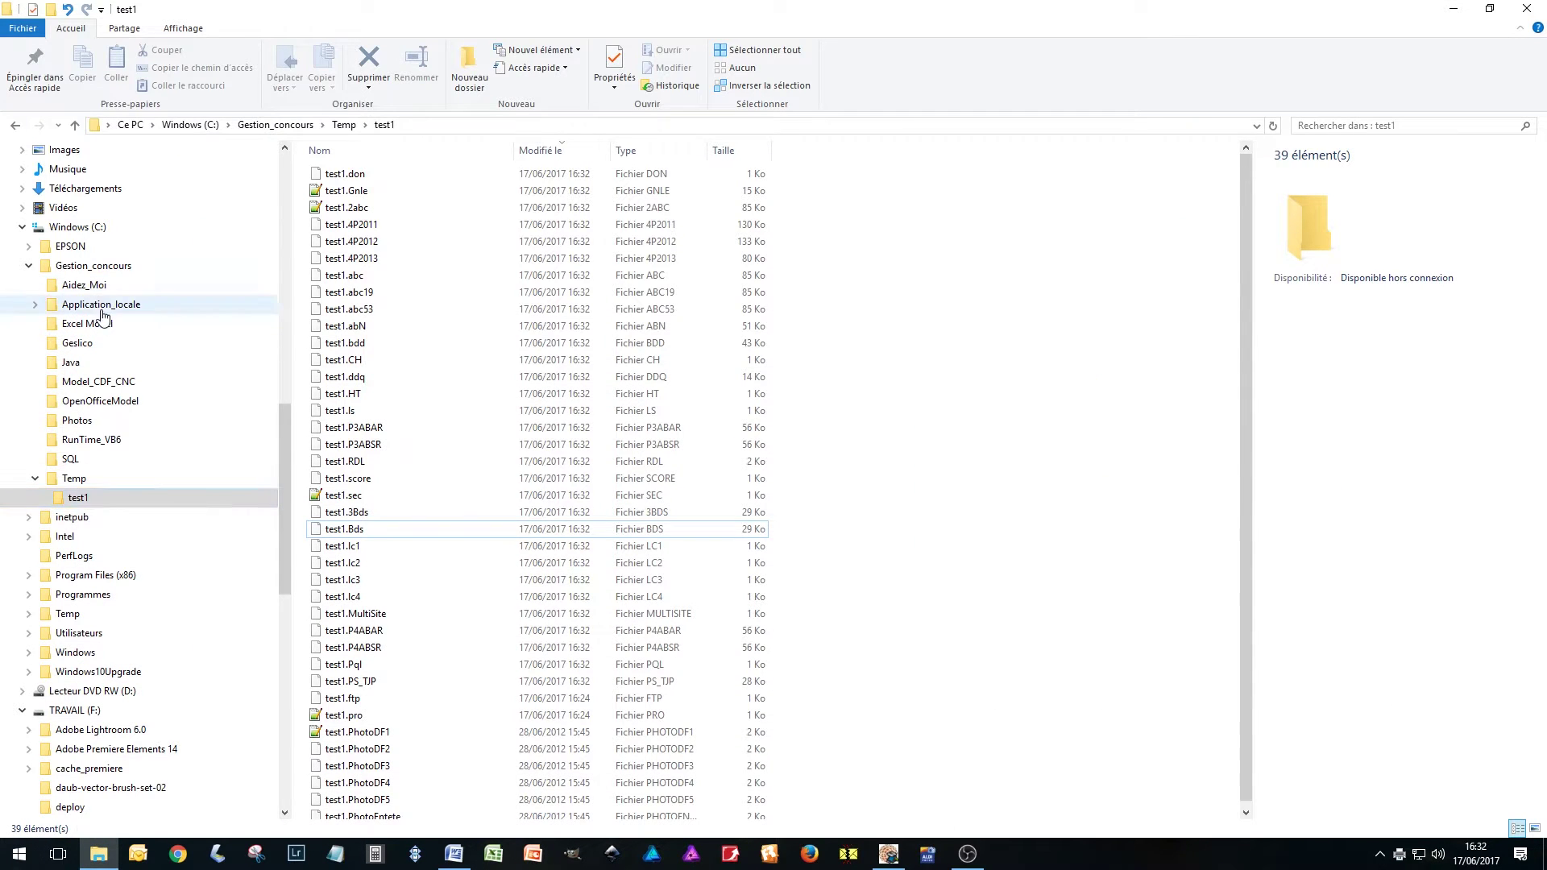
click(105, 268)
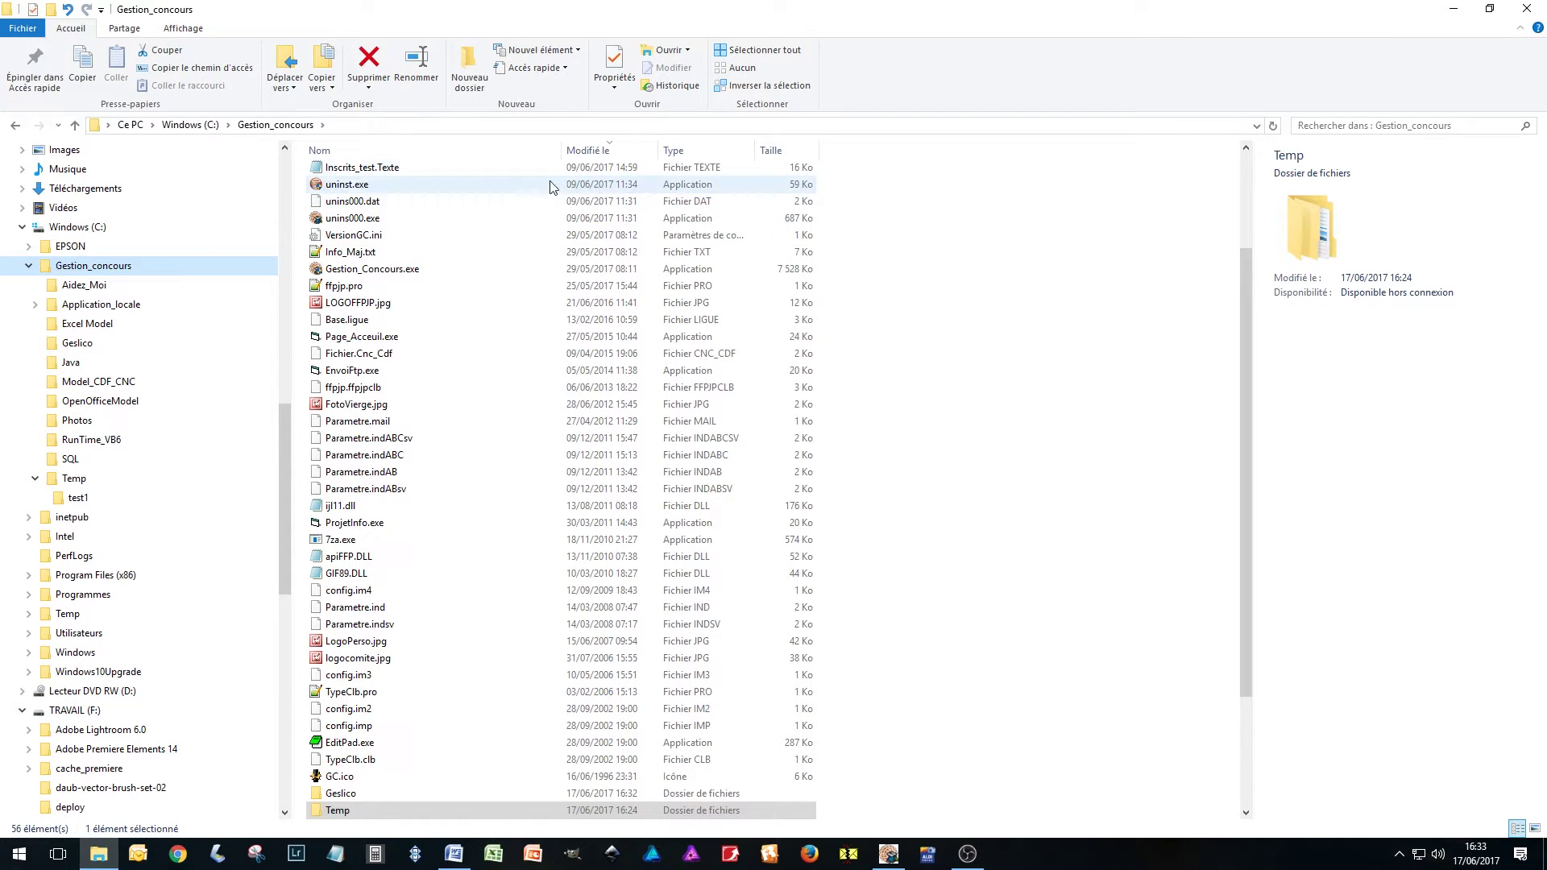
click(601, 150)
click(599, 151)
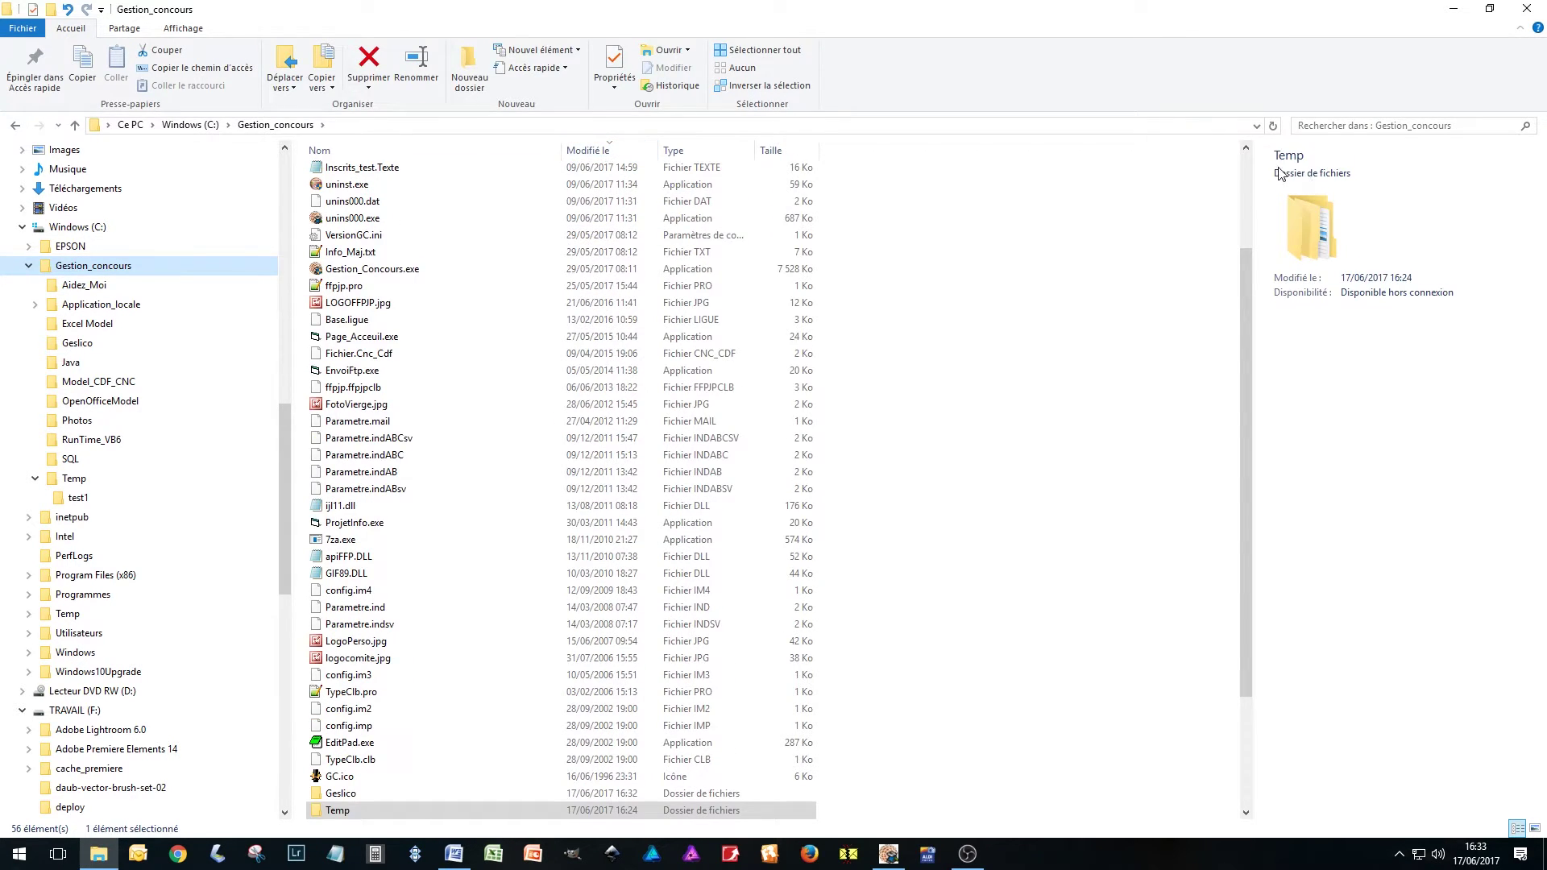
scroll(1249, 173, up, 3)
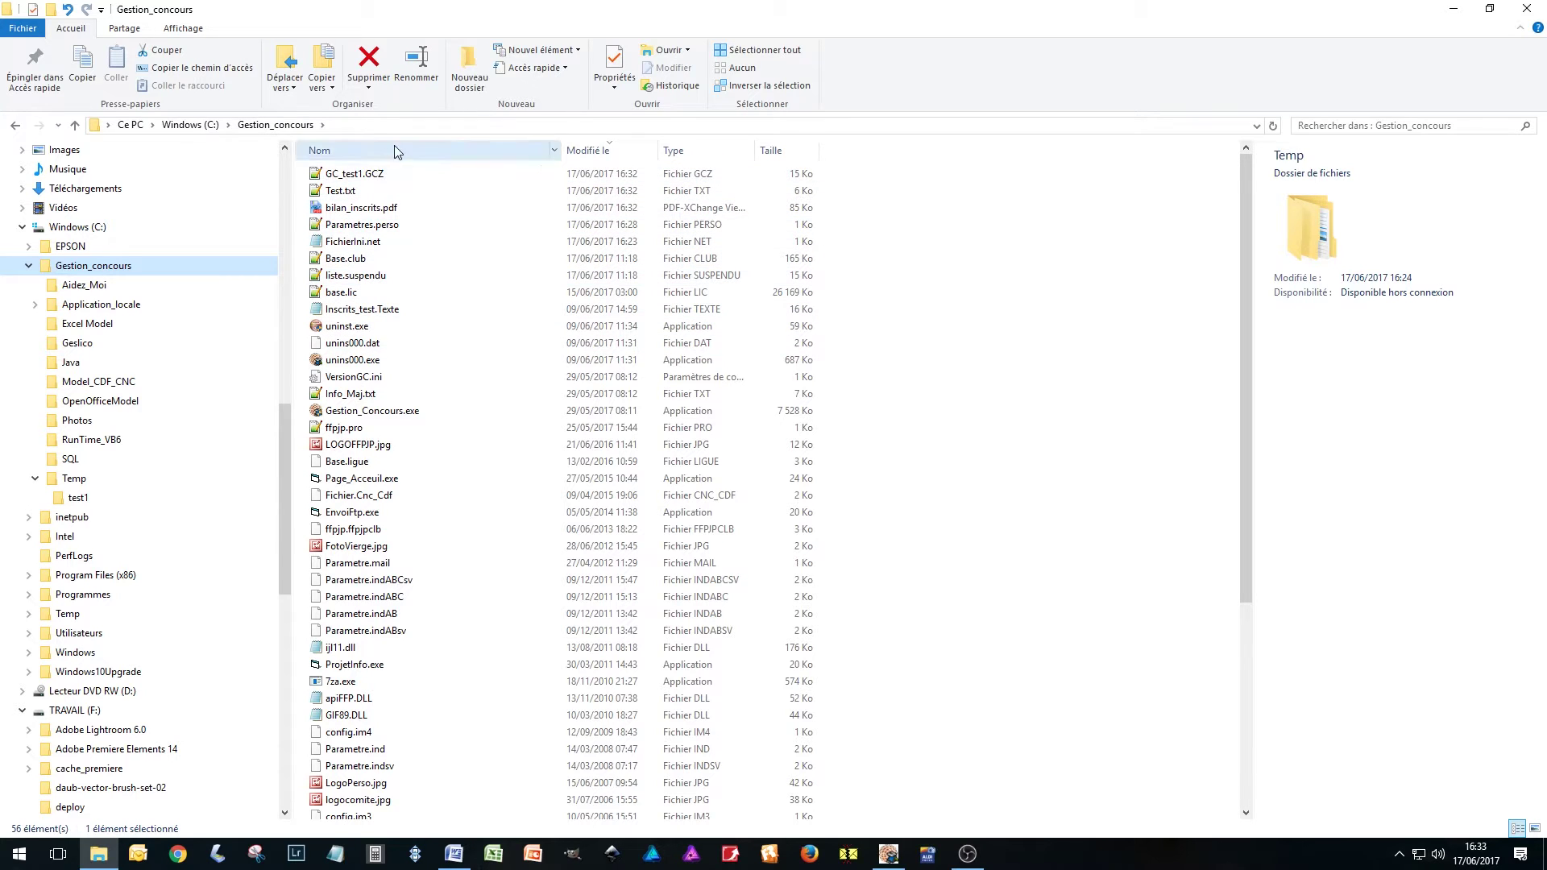
Look through the test1 files and their modification times in the Temp\test1 subfolder.
click(79, 498)
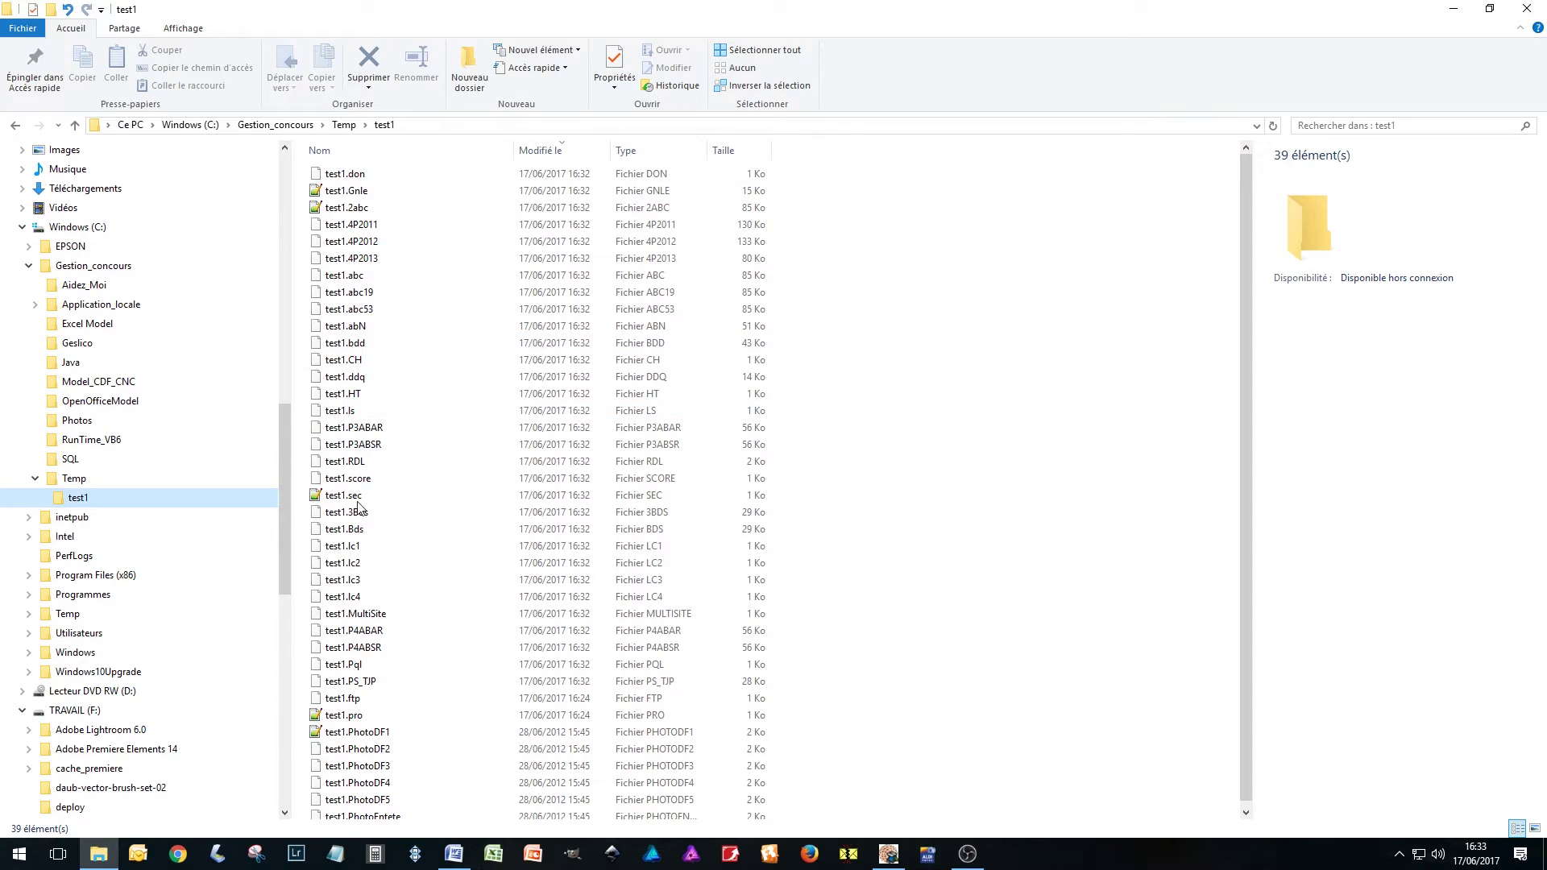
scroll(359, 552, down, 1)
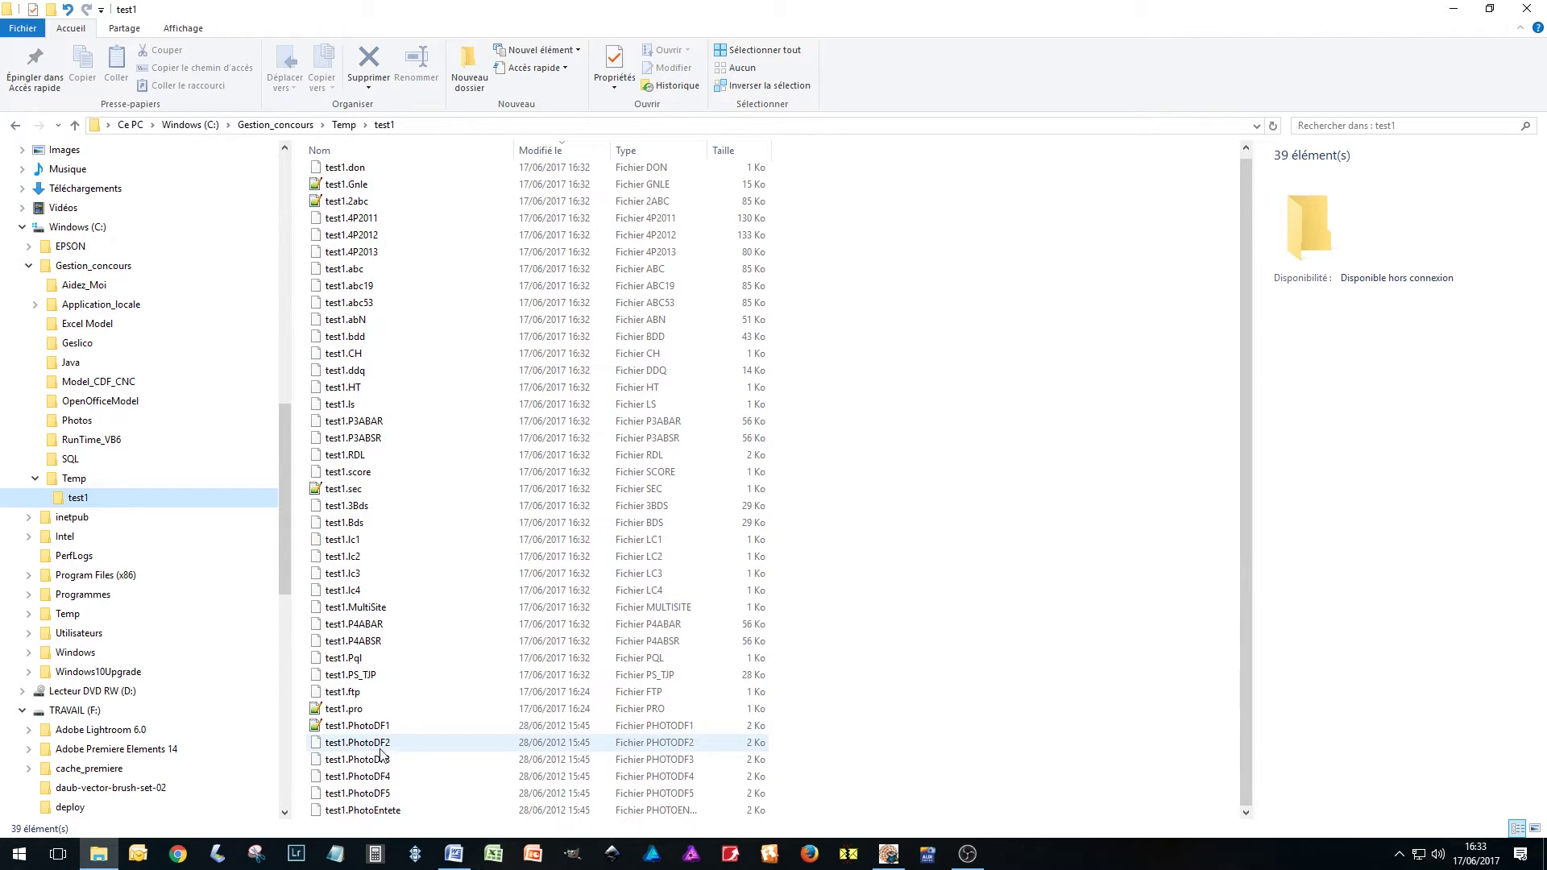
scroll(395, 234, up, 1)
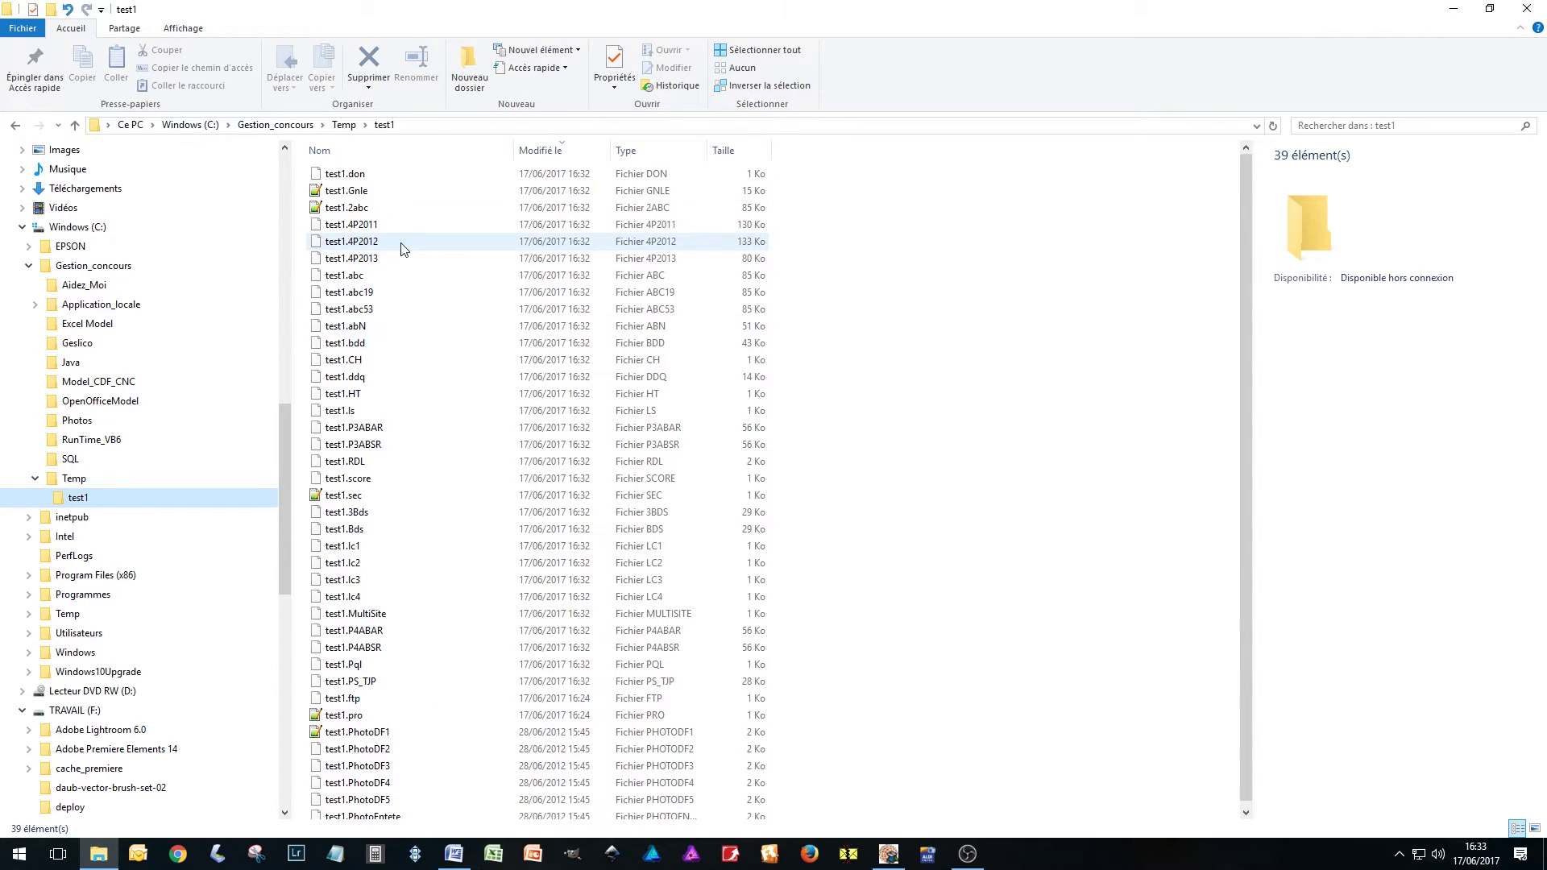